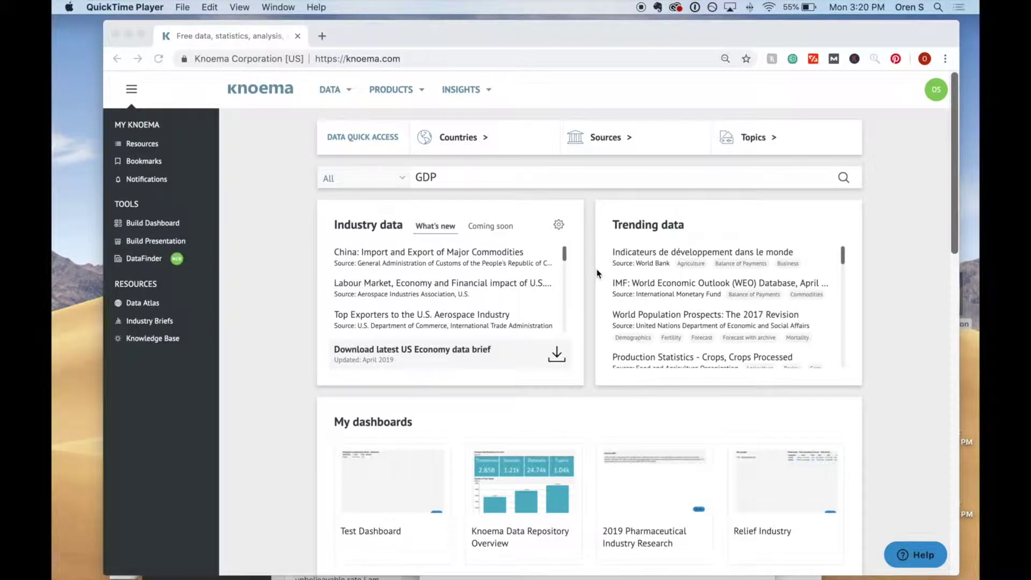
Look over the account options, close them, and collapse and restore the side navigation.
{"action": "left_click", "coordinate": [933, 94]}
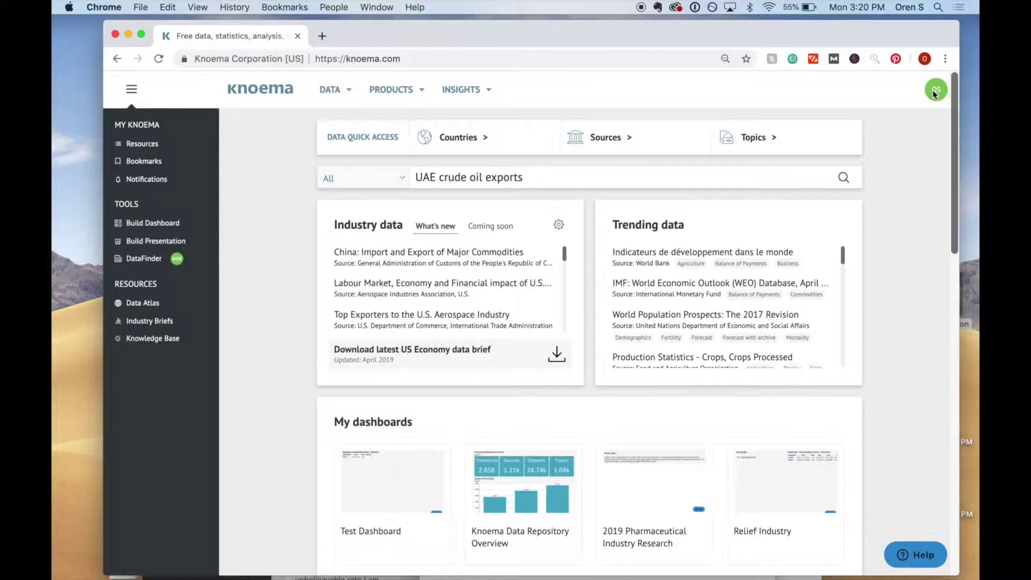
{"action": "left_click", "coordinate": [934, 94]}
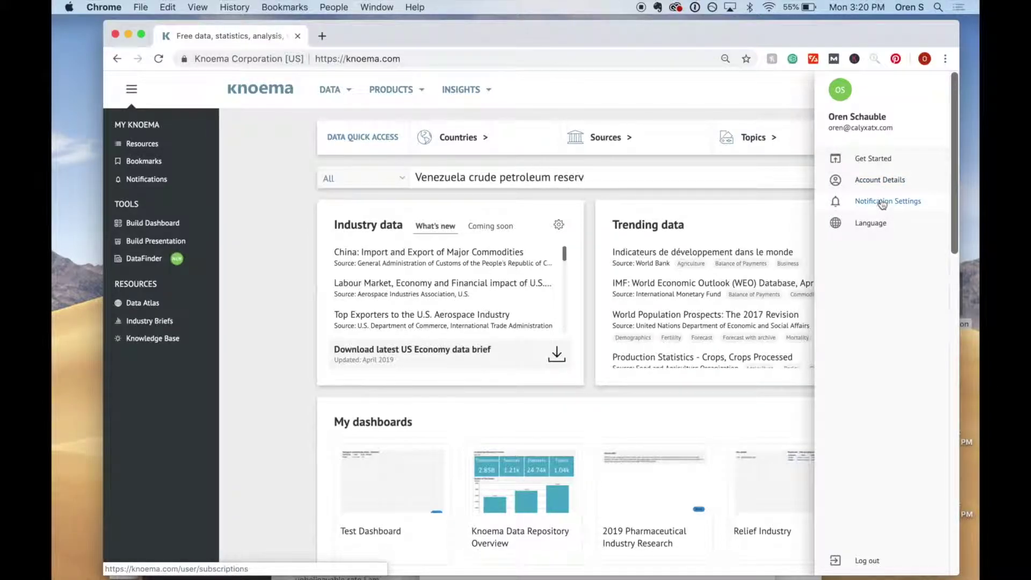
{"action": "left_click", "coordinate": [783, 79]}
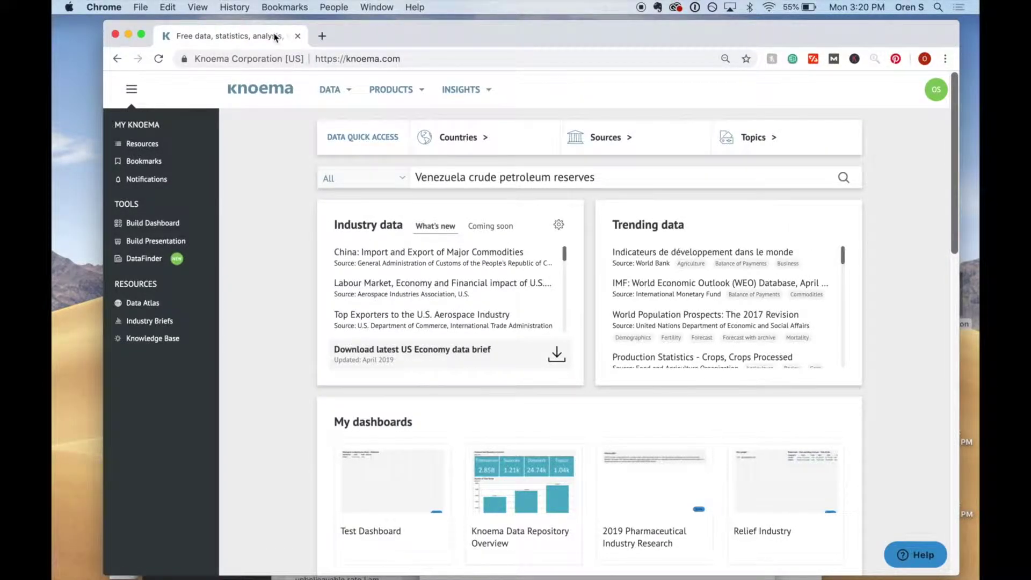
{"action": "left_click", "coordinate": [133, 91]}
{"action": "left_click", "coordinate": [134, 91]}
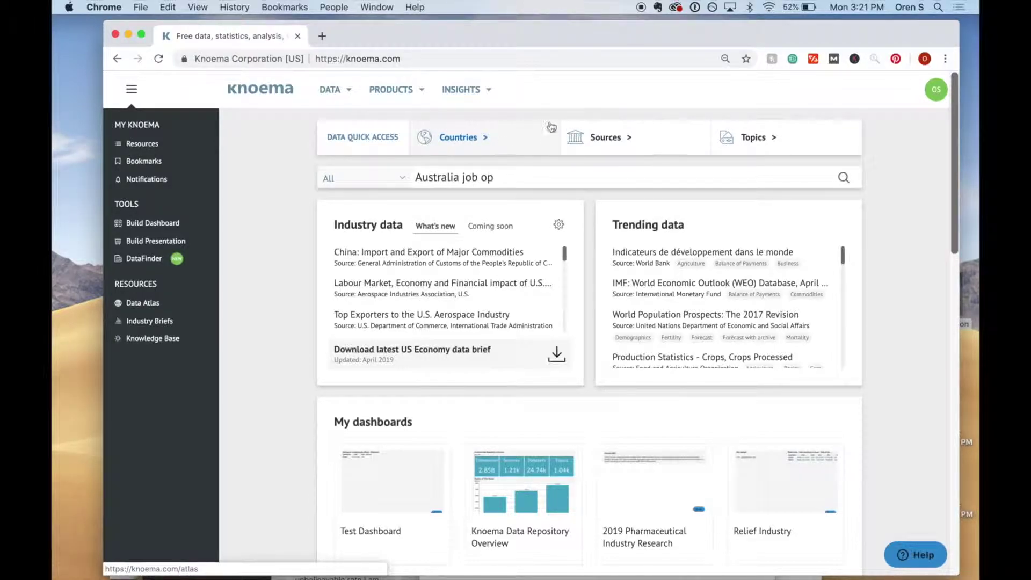
Browse the country profiles in the World Data Atlas and return to the home page.
{"action": "left_click", "coordinate": [471, 139]}
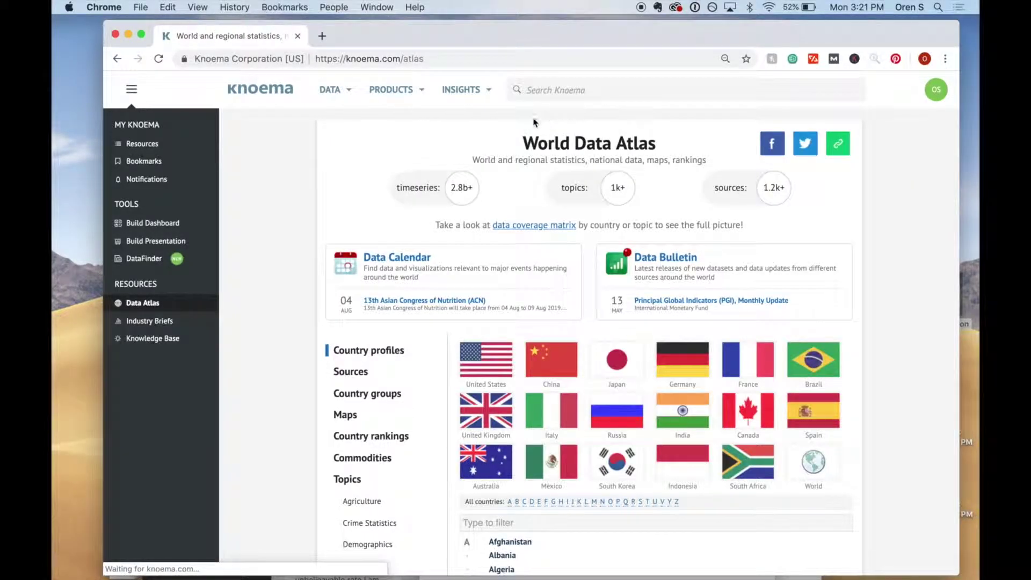
{"action": "scroll", "coordinate": [499, 376], "scroll_direction": "down", "scroll_amount": 6}
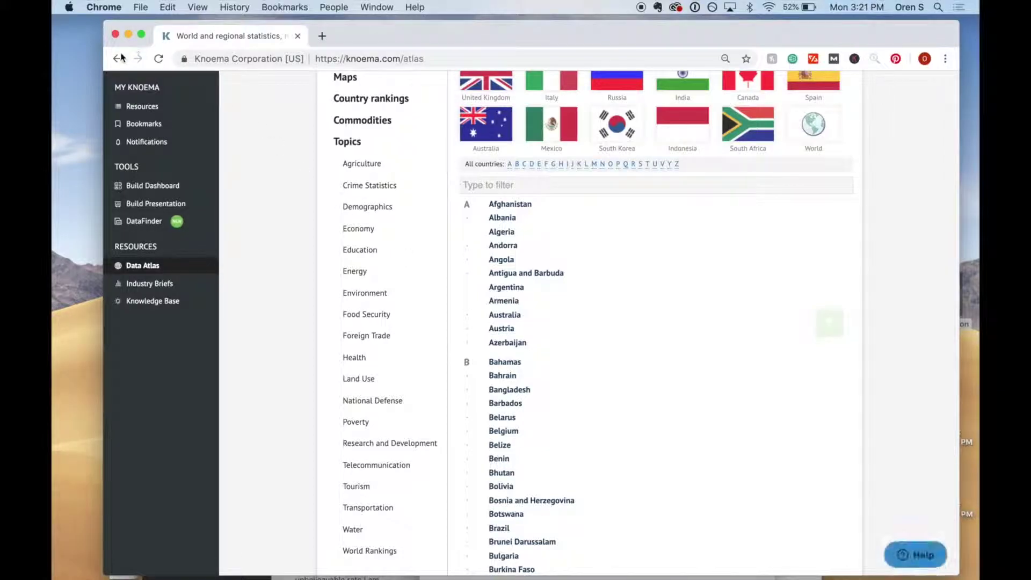
{"action": "left_click", "coordinate": [117, 59]}
Open the "Aerospace and Defense Industry in the U.S. Economy" dataset from the Aerospace Industries Association, U.S. source.
{"action": "left_click", "coordinate": [630, 135]}
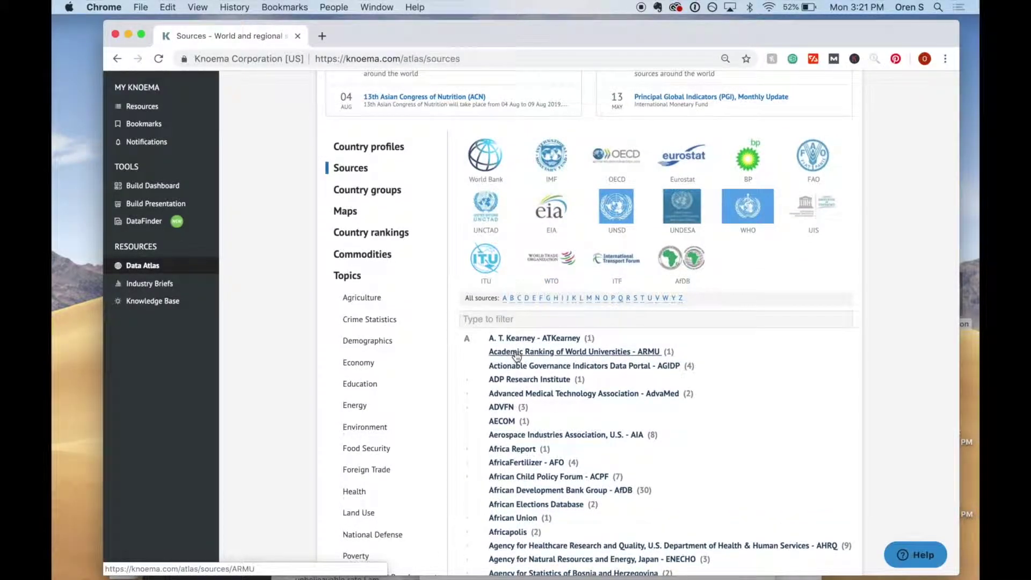
{"action": "scroll", "coordinate": [515, 359], "scroll_direction": "down", "scroll_amount": 2}
{"action": "left_click", "coordinate": [514, 387]}
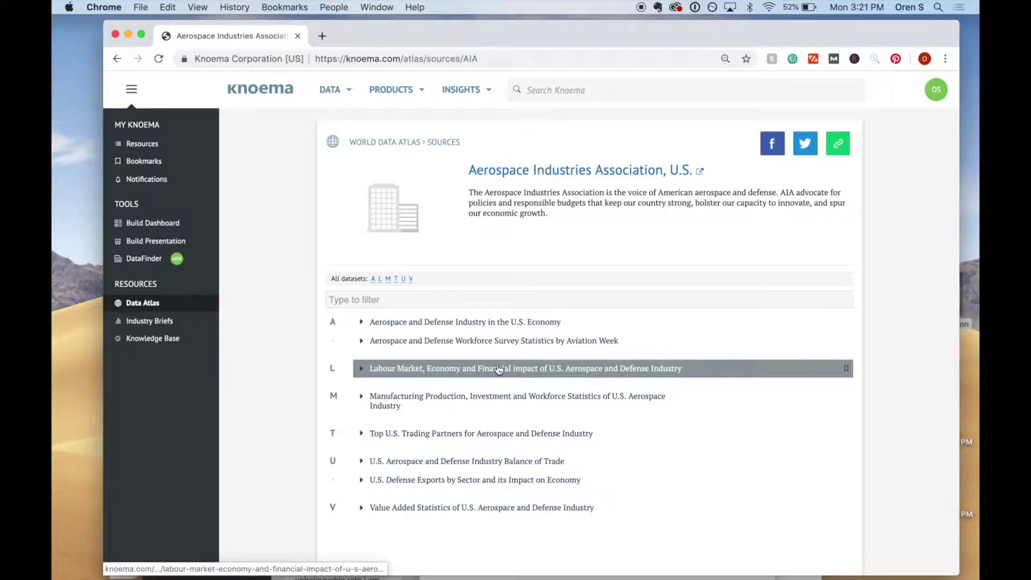
{"action": "left_click", "coordinate": [482, 323]}
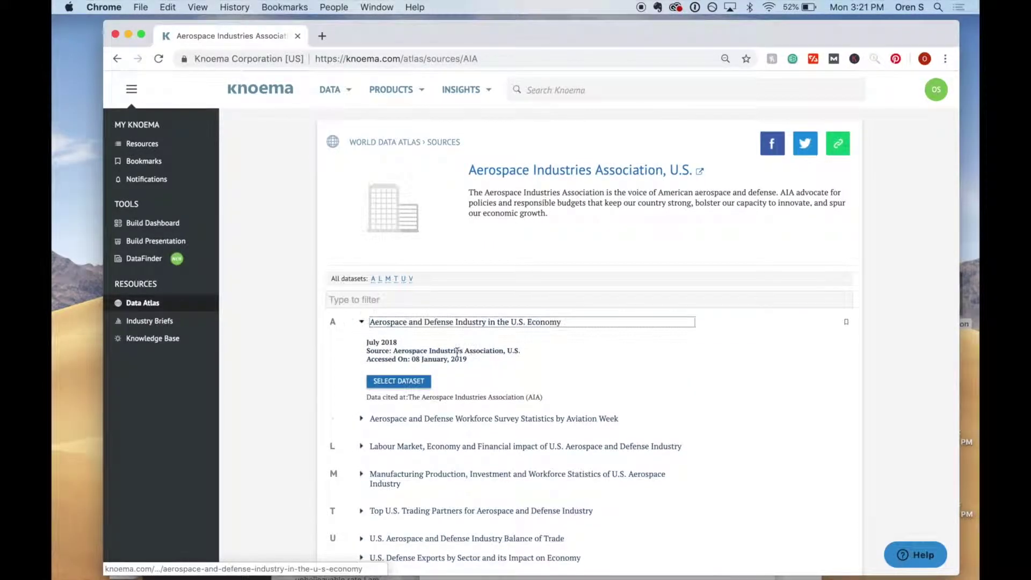
{"action": "left_click", "coordinate": [414, 381]}
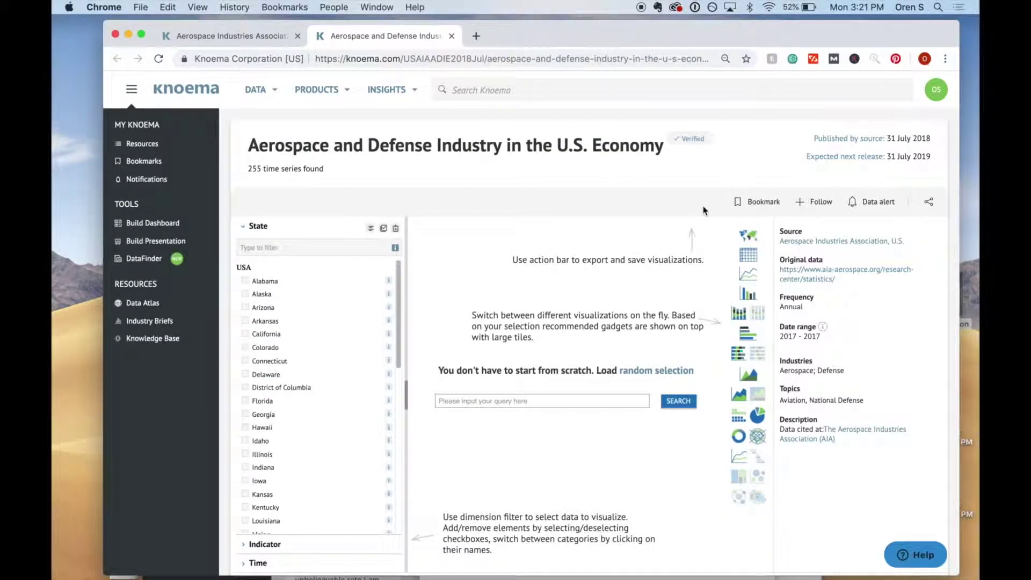
Chart Total Employment for Rhode Island and South Carolina across all available time data.
{"action": "scroll", "coordinate": [349, 354], "scroll_direction": "down", "scroll_amount": 10}
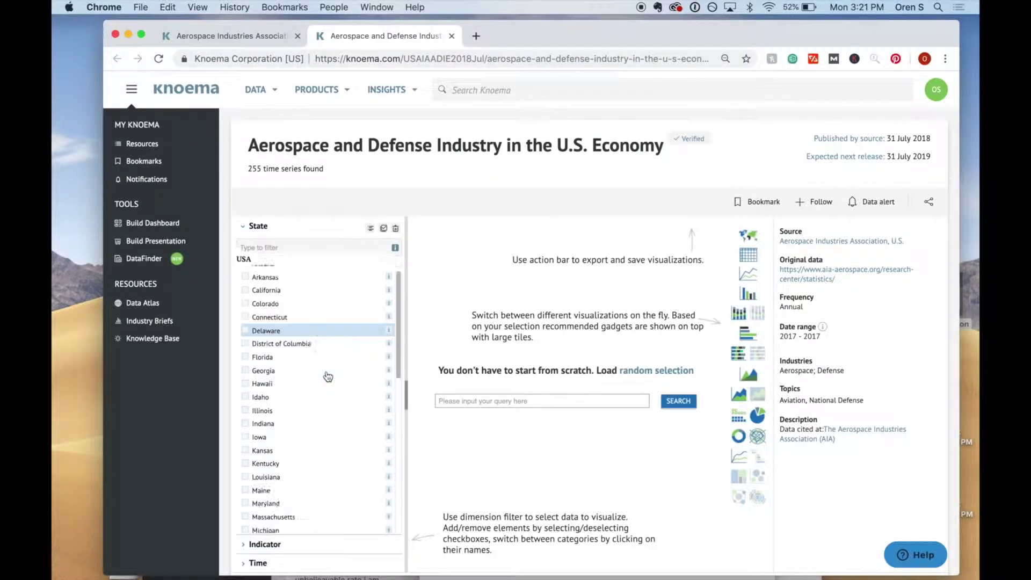
{"action": "left_click", "coordinate": [290, 379]}
{"action": "left_click", "coordinate": [288, 371]}
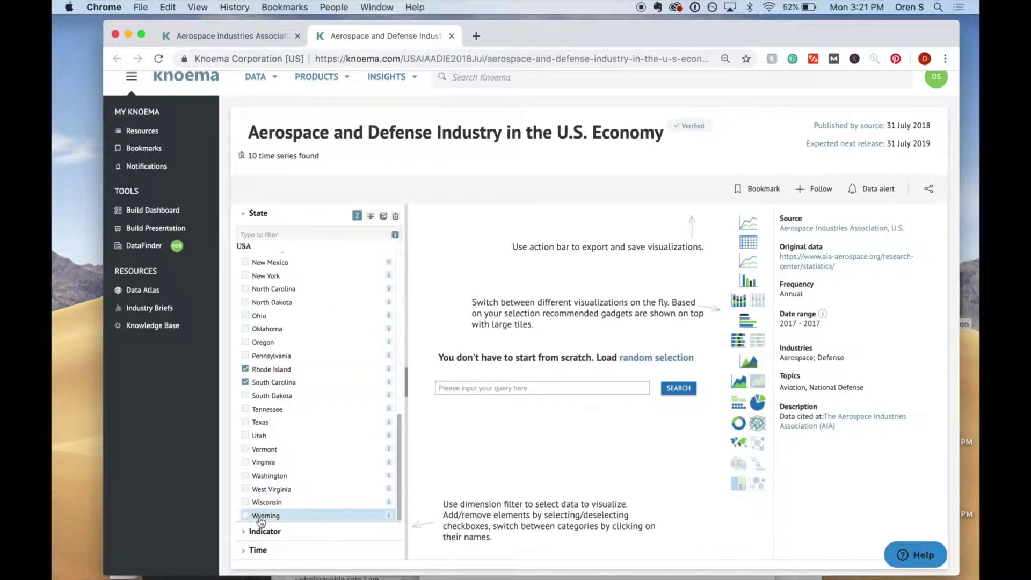
{"action": "left_click", "coordinate": [265, 531]}
{"action": "left_click", "coordinate": [275, 275]}
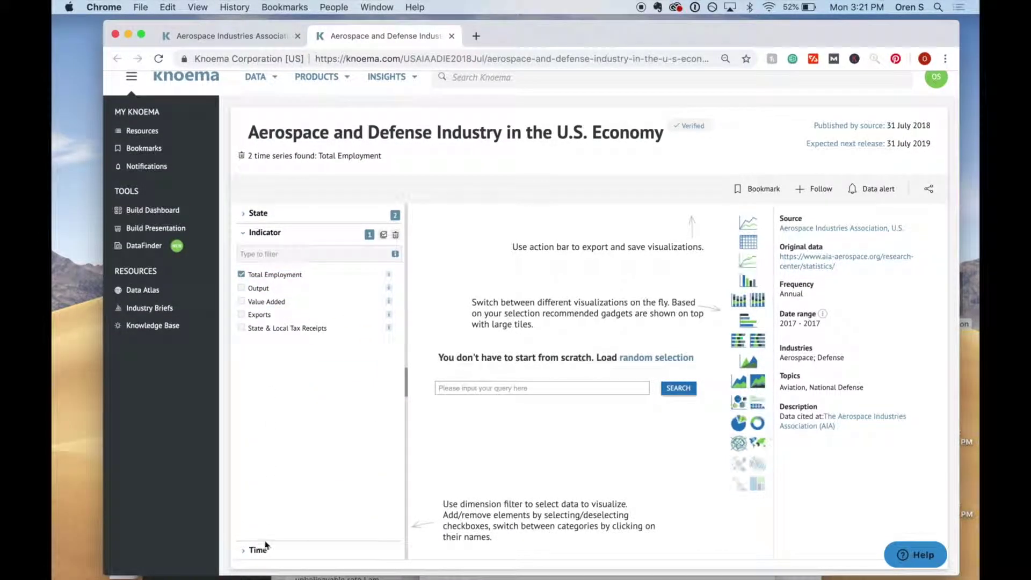
{"action": "left_click", "coordinate": [265, 550]}
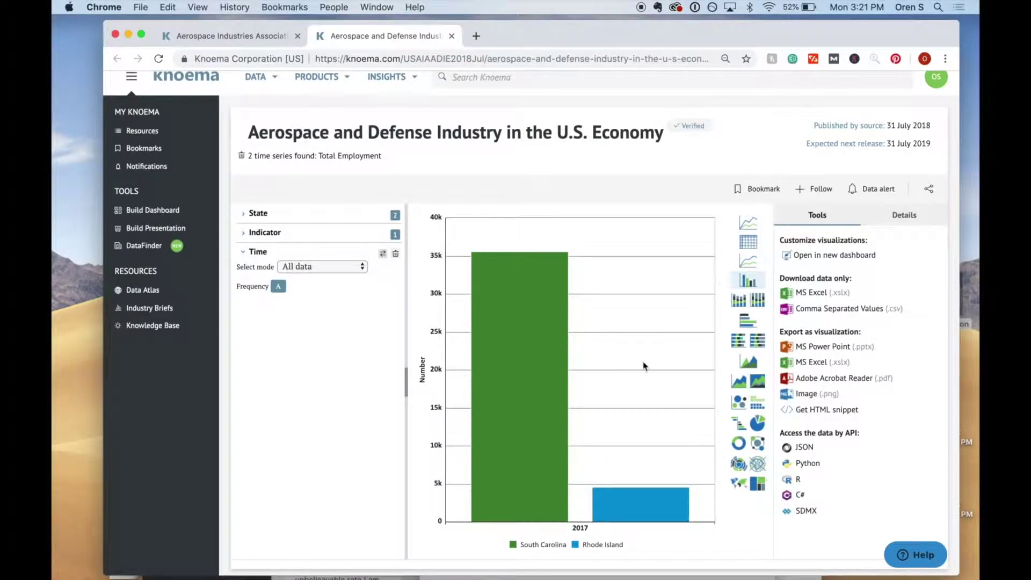
Show the employment data as a table, as a stacked column chart, and finally as an area chart.
{"action": "left_click", "coordinate": [748, 243]}
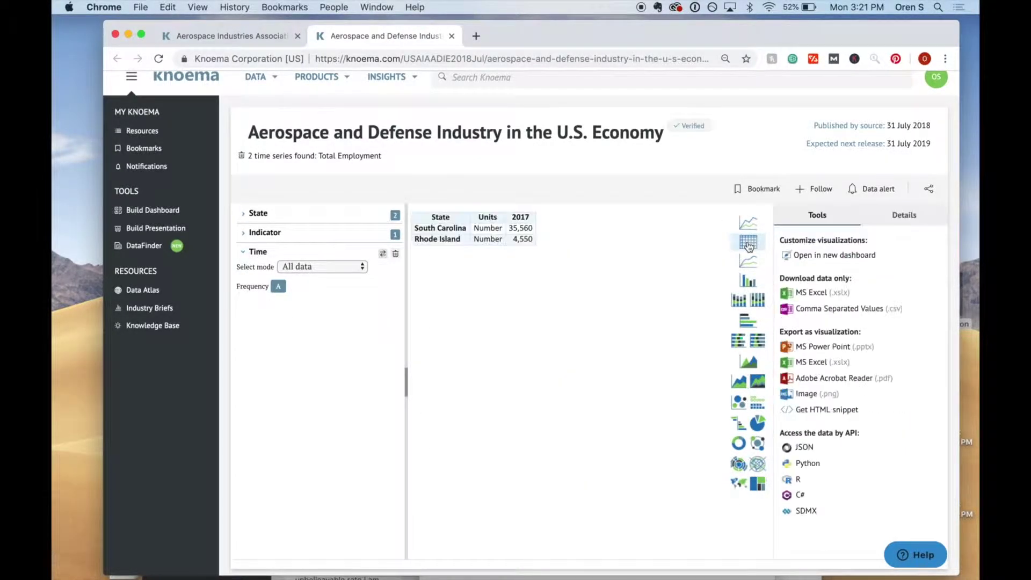
{"action": "left_click", "coordinate": [747, 305]}
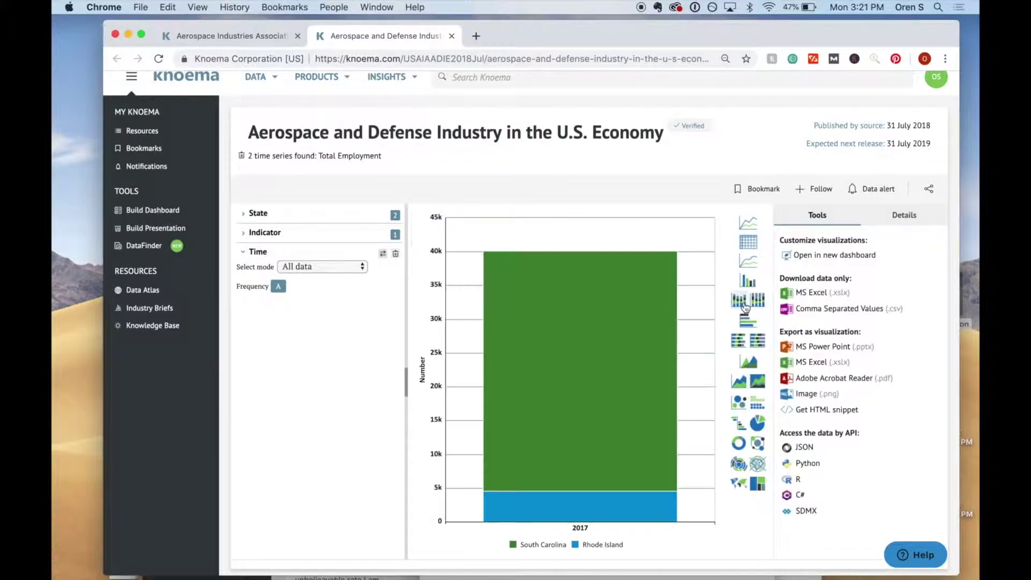
{"action": "left_click", "coordinate": [754, 368]}
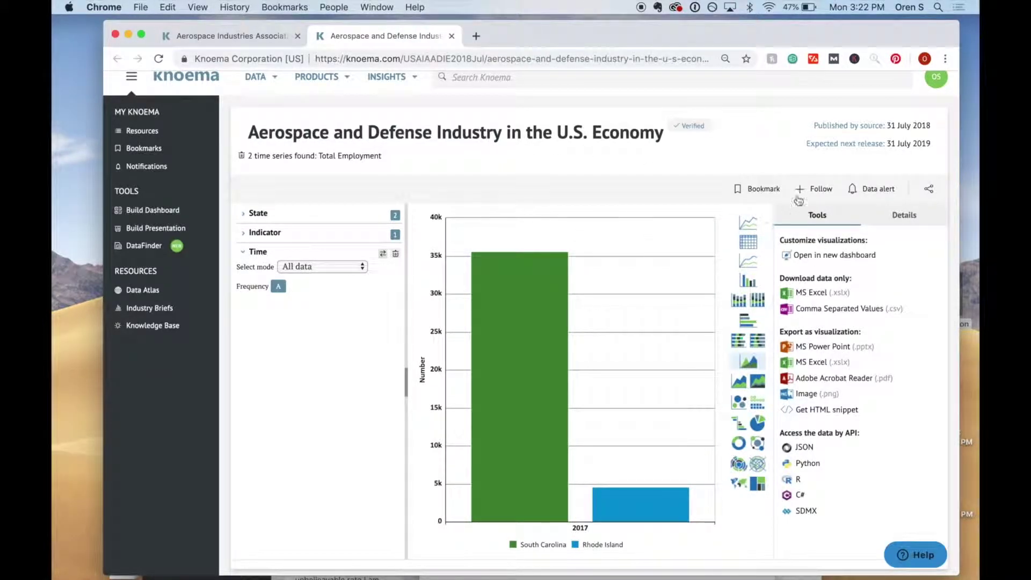
Bookmark the employment visualization and follow its dataset for update e-mails.
{"action": "left_click", "coordinate": [759, 191]}
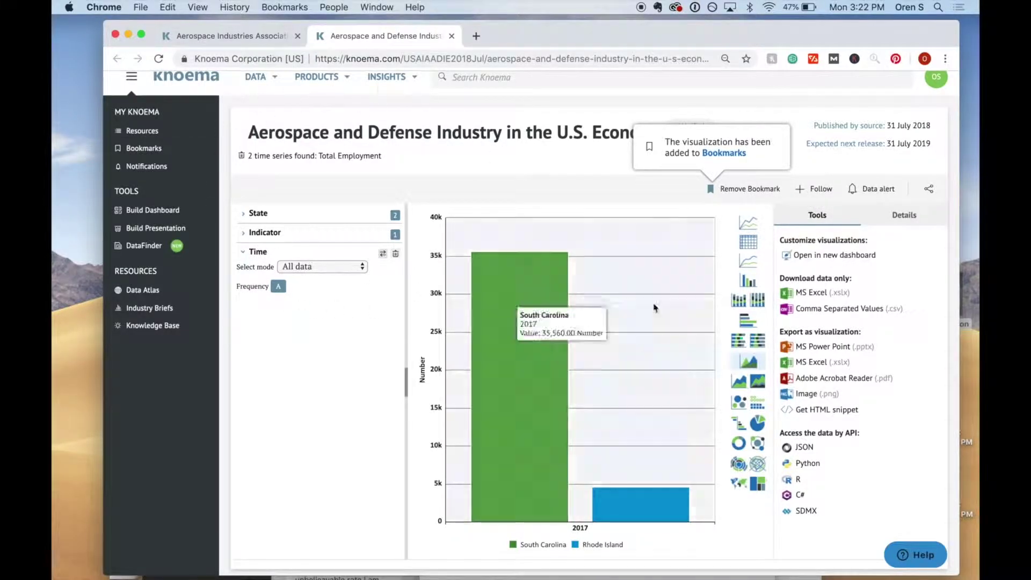
{"action": "left_click", "coordinate": [813, 191]}
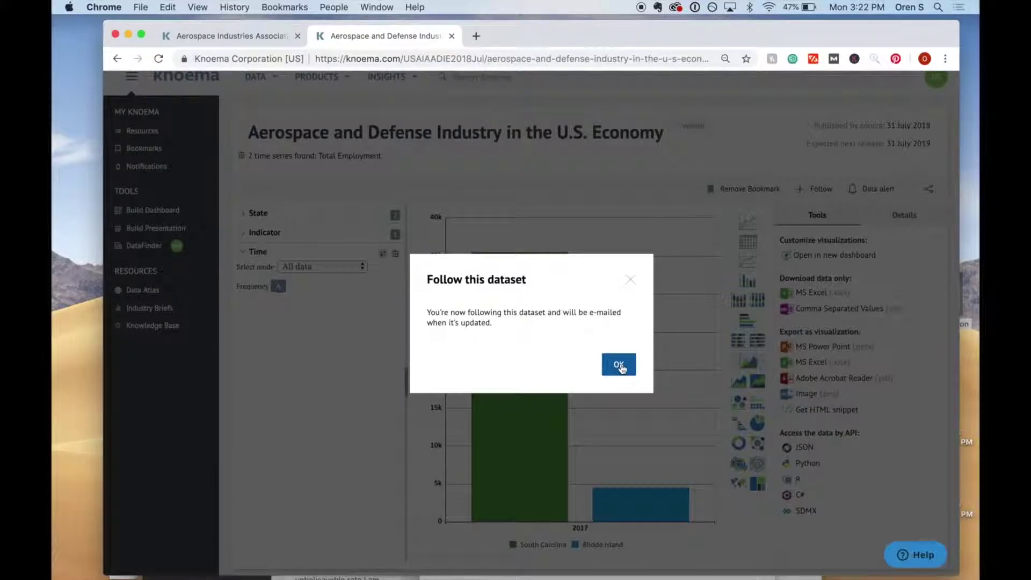
{"action": "left_click", "coordinate": [620, 366]}
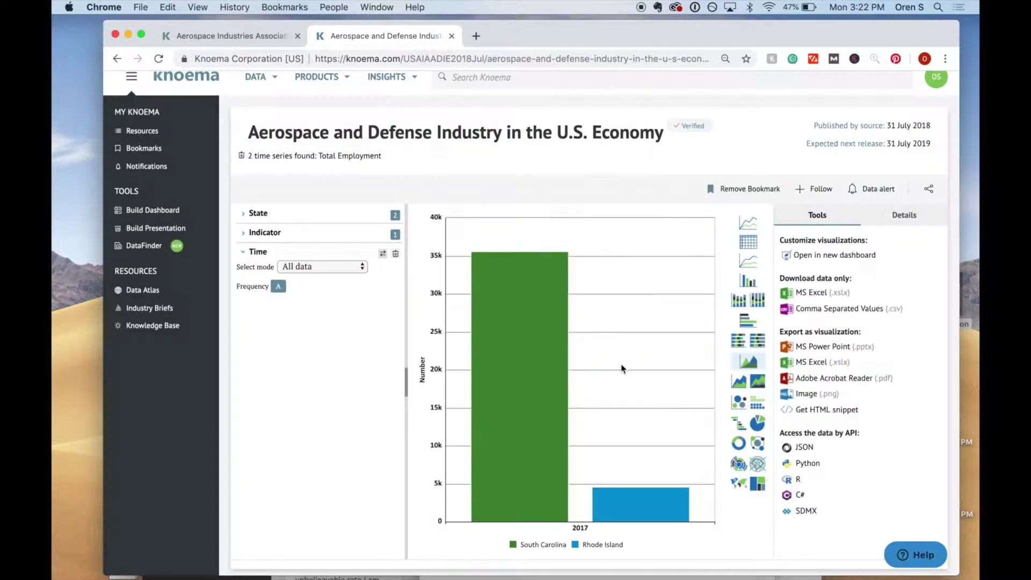
Examine the data alert's series, condition and number settings, and leave without creating an alert.
{"action": "left_click", "coordinate": [866, 188]}
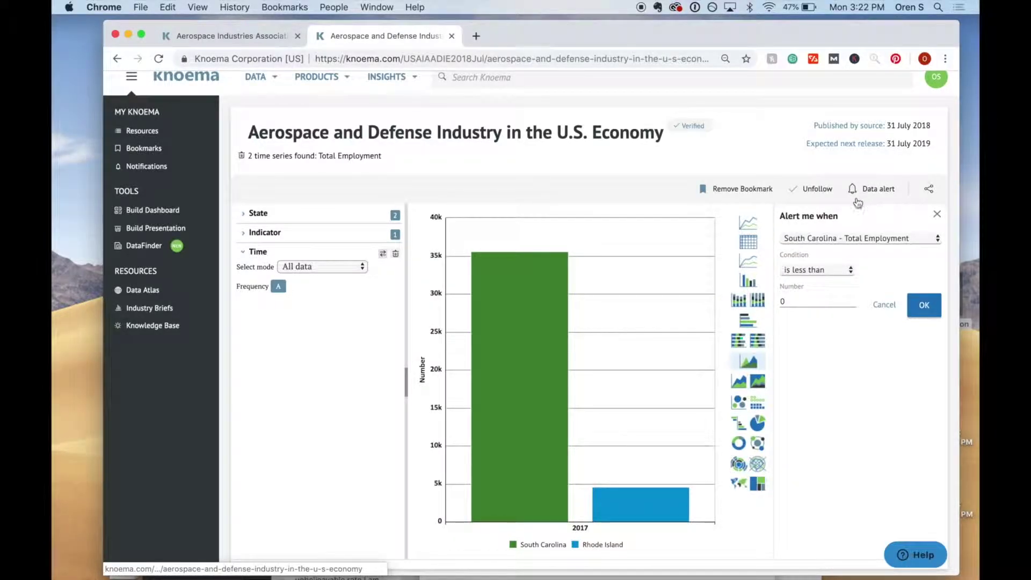
{"action": "left_click", "coordinate": [834, 243]}
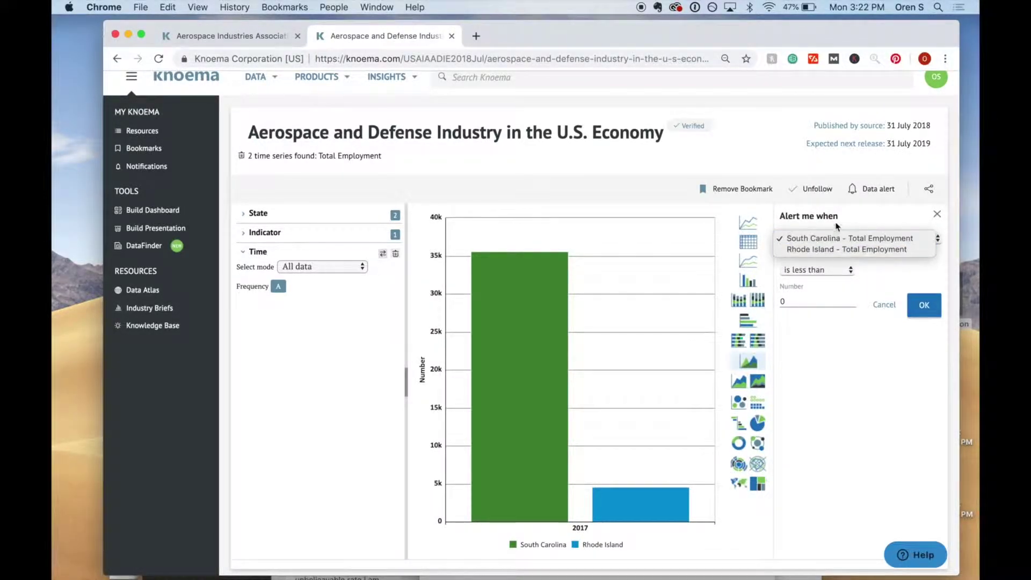
{"action": "left_click", "coordinate": [827, 266]}
{"action": "left_click", "coordinate": [826, 267]}
{"action": "left_click", "coordinate": [823, 268]}
{"action": "left_click", "coordinate": [837, 295]}
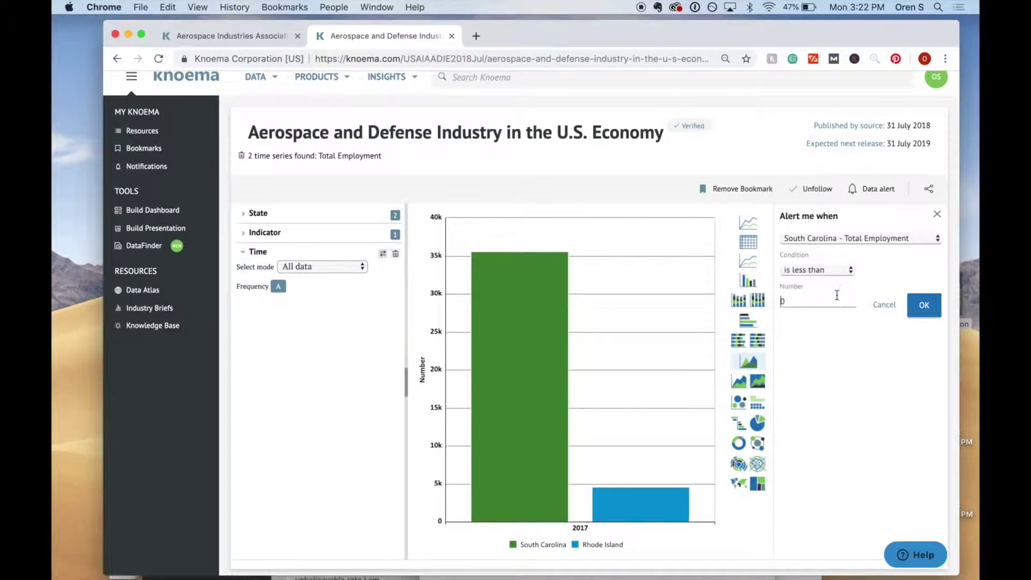
{"action": "left_click", "coordinate": [884, 306]}
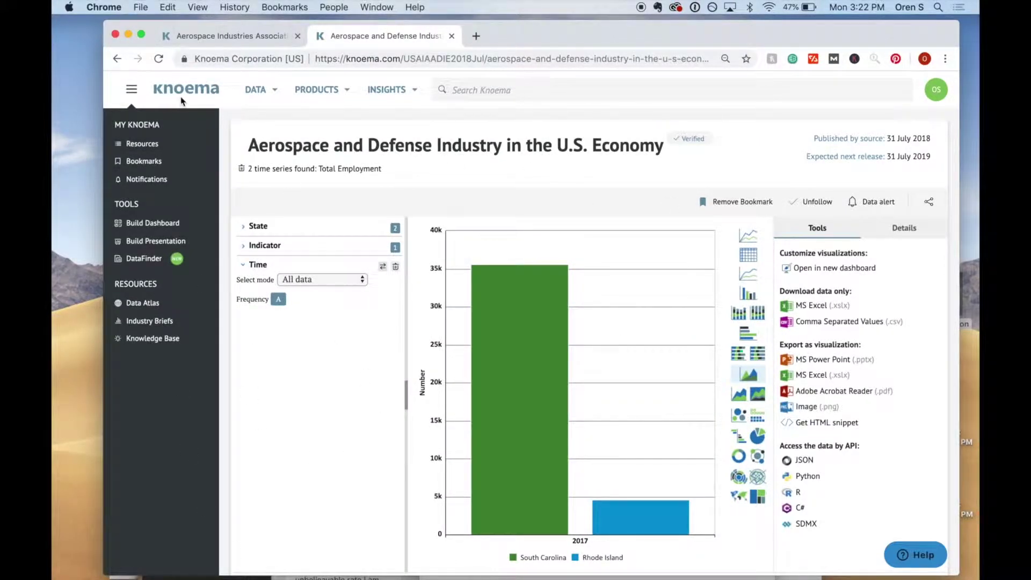
Return to the home page and search all data for "Australia mobile service revenues".
{"action": "left_click", "coordinate": [149, 127]}
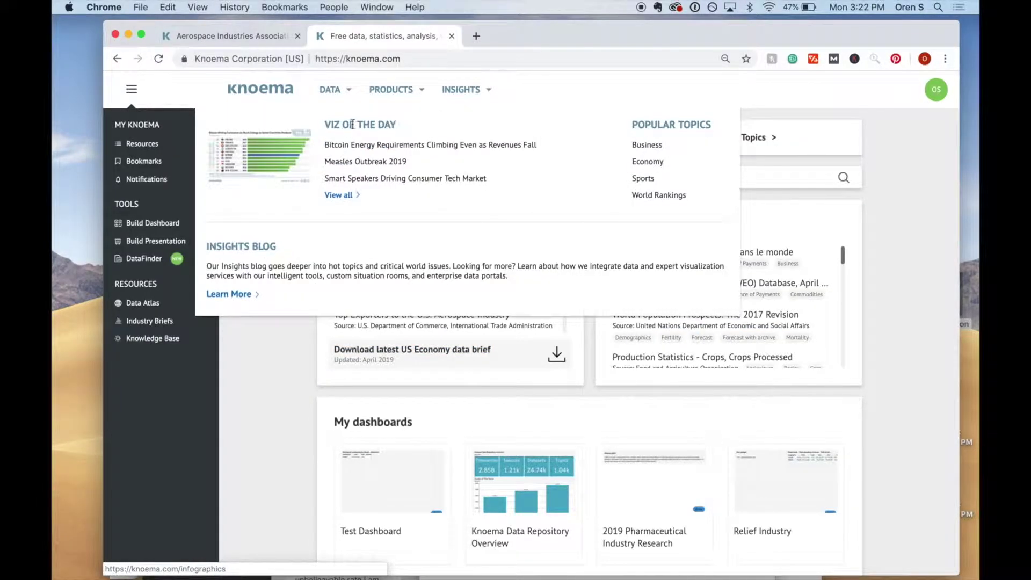
{"action": "type", "text": "Australia mobile servi"}
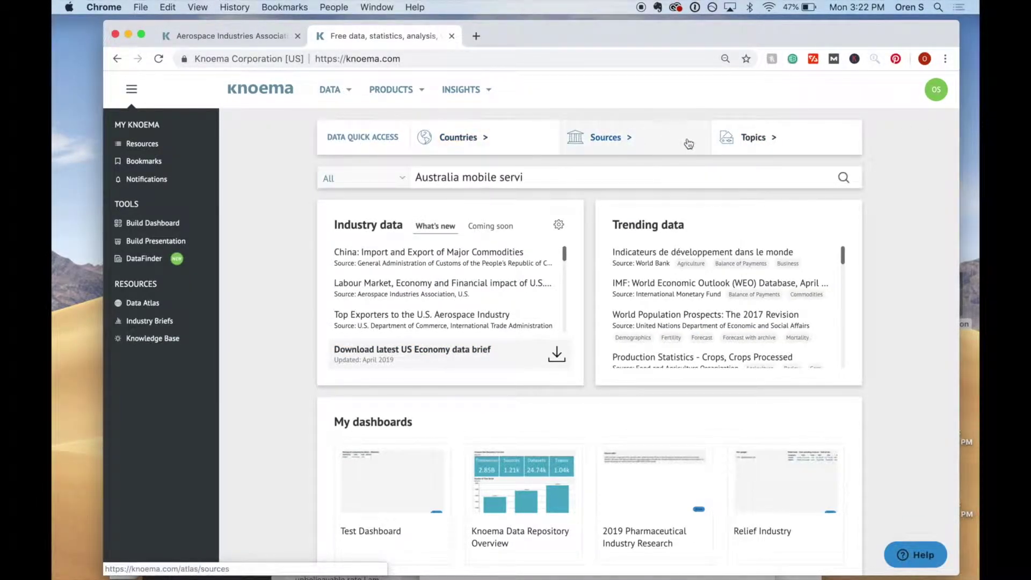
{"action": "type", "text": "ce revenues"}
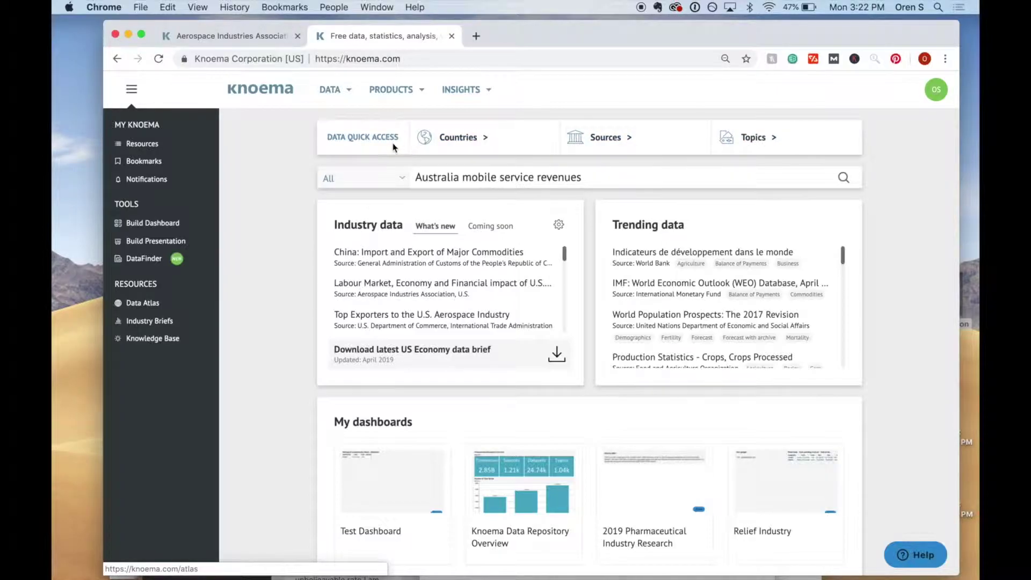
{"action": "triple_click", "coordinate": [472, 178]}
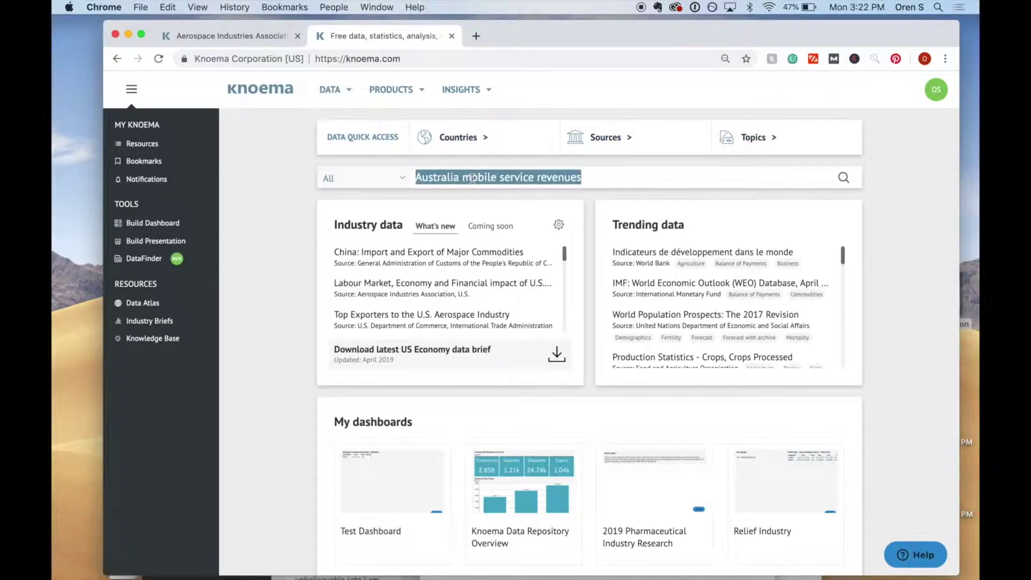
{"action": "left_click", "coordinate": [667, 177]}
{"action": "key", "text": "Return"}
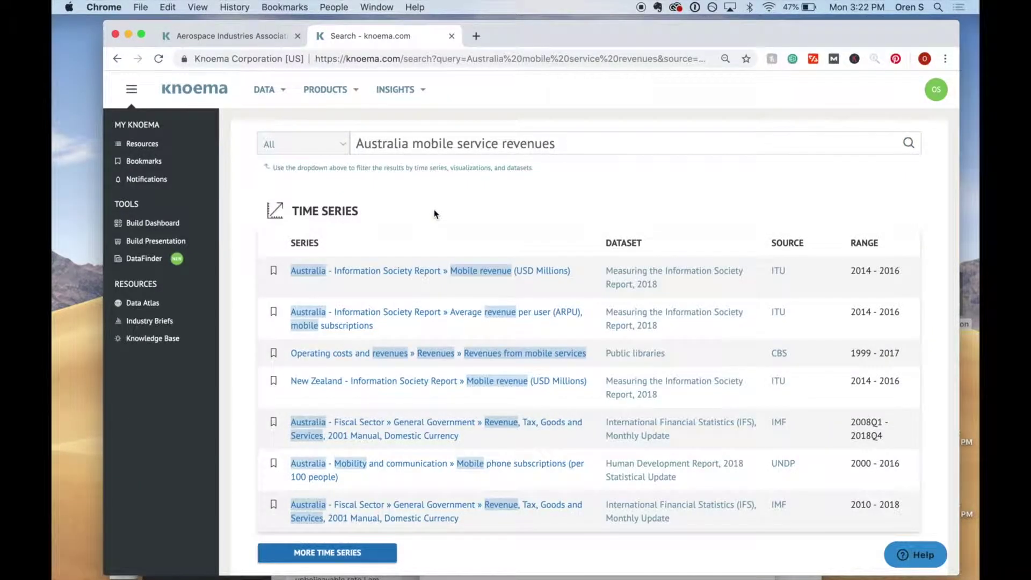
Review the search results and bookmark the Australia mobile average revenue per user (ARPU) series and the "Revenues from mobile services" series.
{"action": "scroll", "coordinate": [323, 376], "scroll_direction": "down", "scroll_amount": 6}
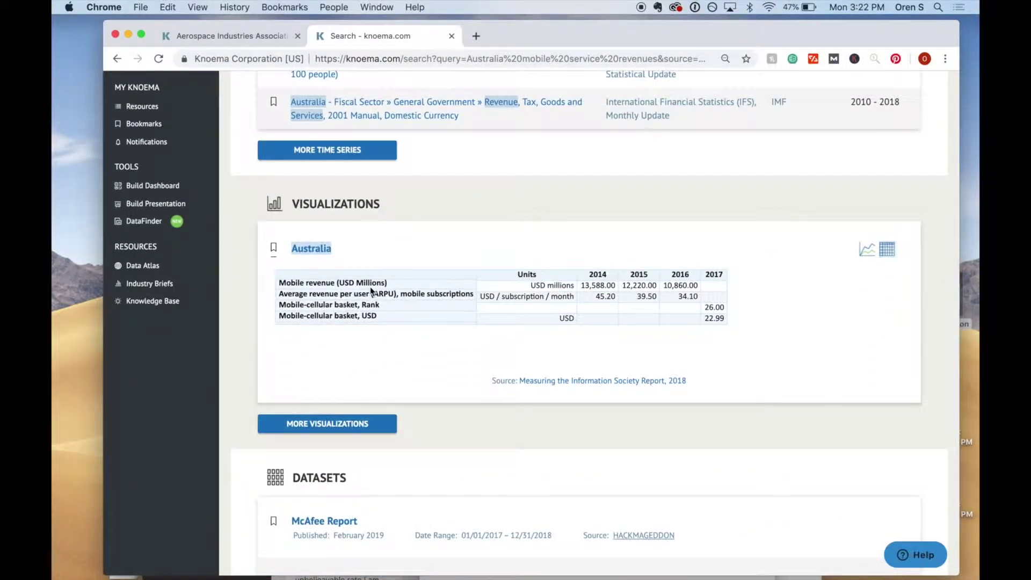
{"action": "scroll", "coordinate": [371, 290], "scroll_direction": "down", "scroll_amount": 3}
{"action": "scroll", "coordinate": [371, 291], "scroll_direction": "down", "scroll_amount": 2}
{"action": "scroll", "coordinate": [430, 290], "scroll_direction": "up", "scroll_amount": 10}
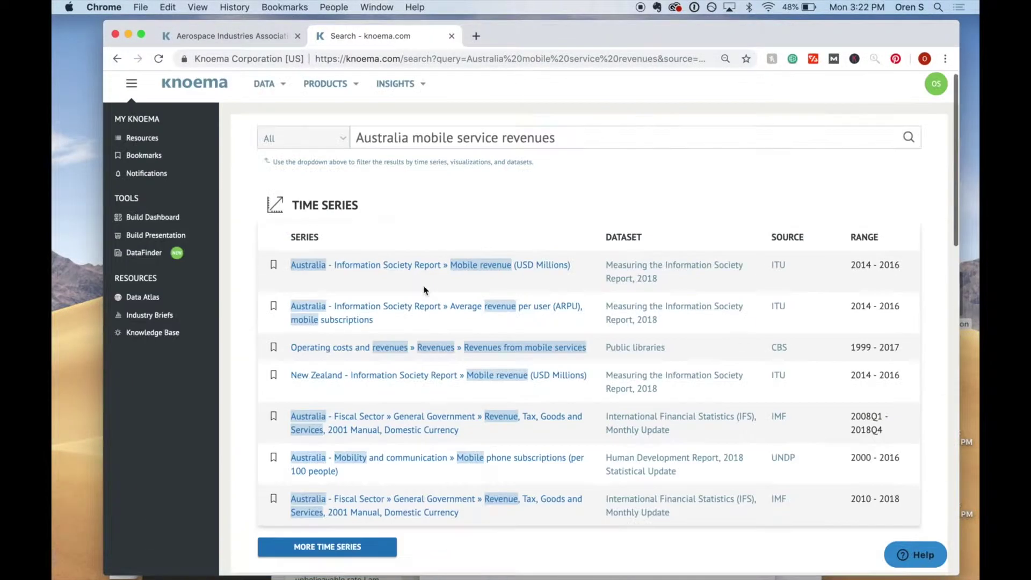
{"action": "left_click", "coordinate": [273, 272]}
{"action": "left_click", "coordinate": [273, 311]}
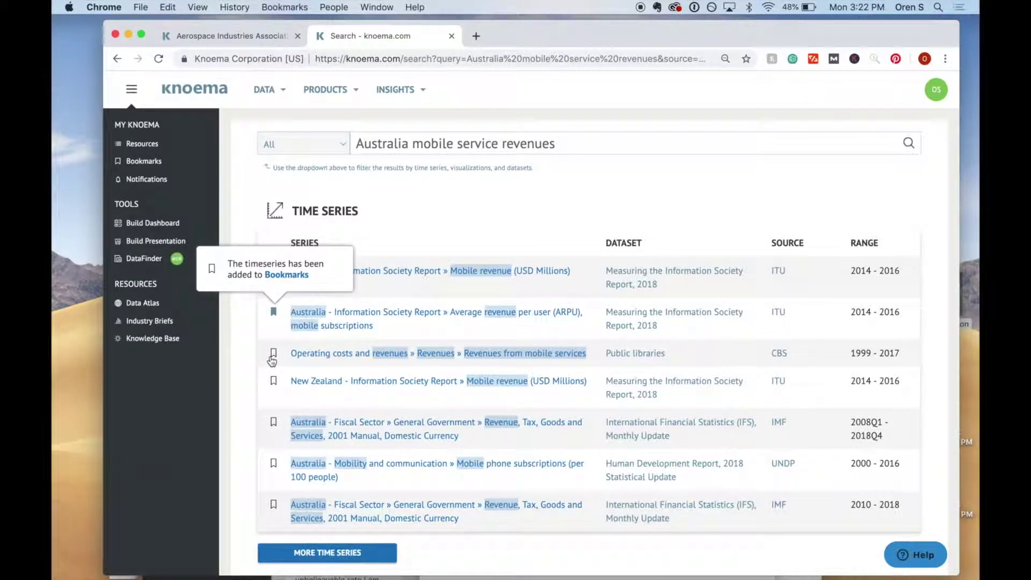
{"action": "left_click", "coordinate": [273, 355]}
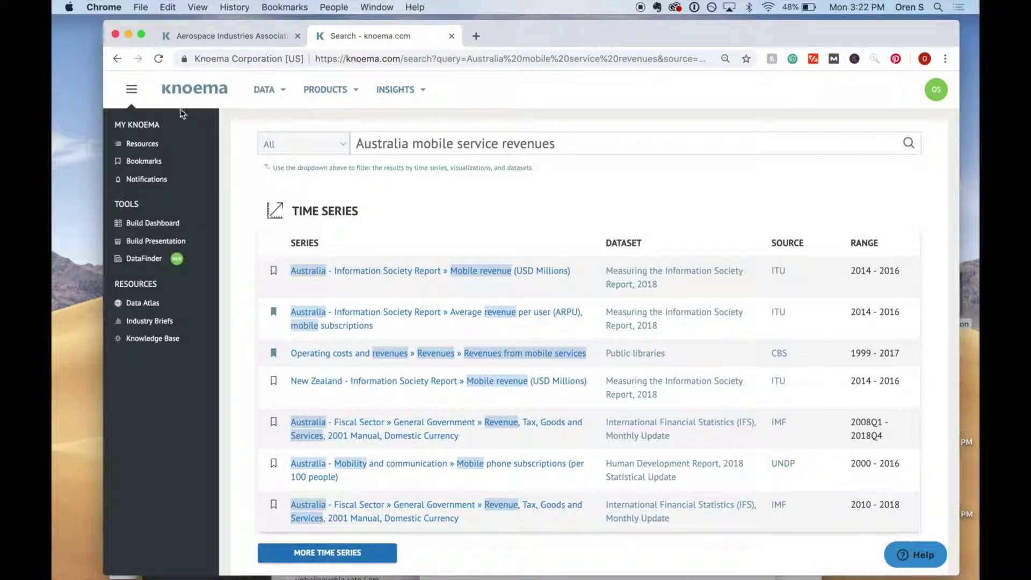
Leave the search results and return to the Knoema home page.
{"action": "left_click", "coordinate": [195, 89]}
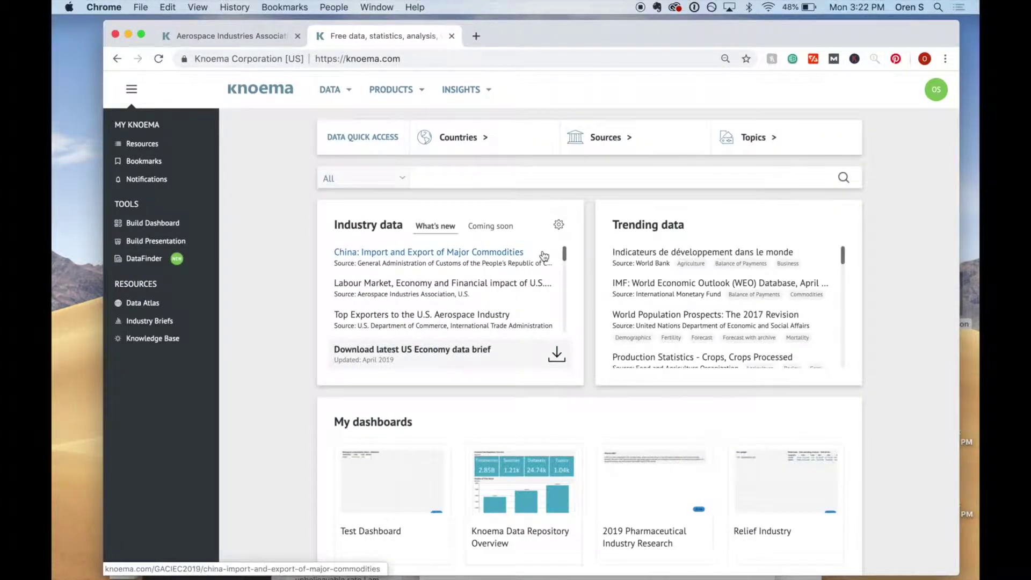
{"action": "type", "text": "GDP"}
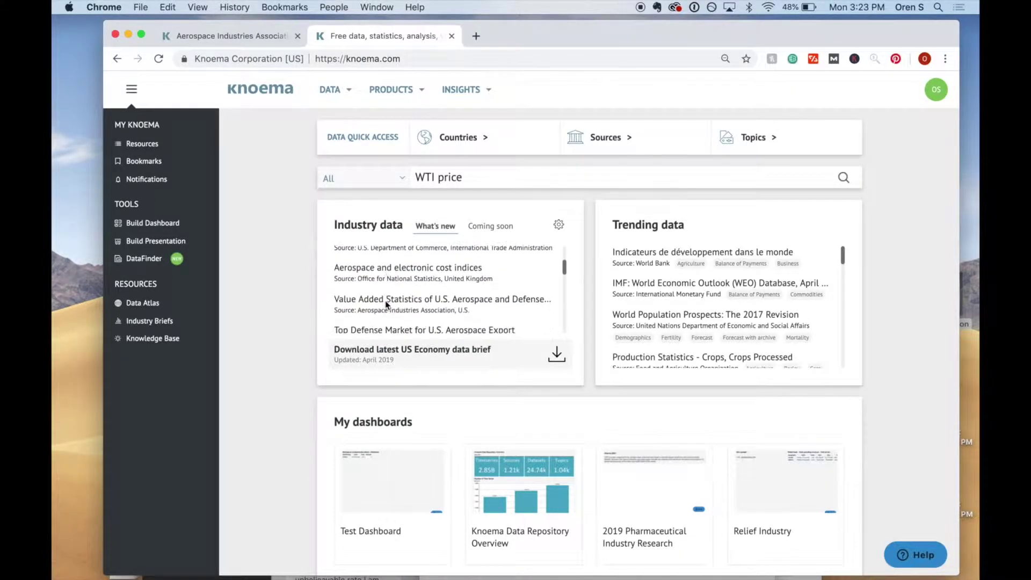
Show the coming-soon releases in Industry data and browse them along with the Trending data list.
{"action": "left_click", "coordinate": [475, 226]}
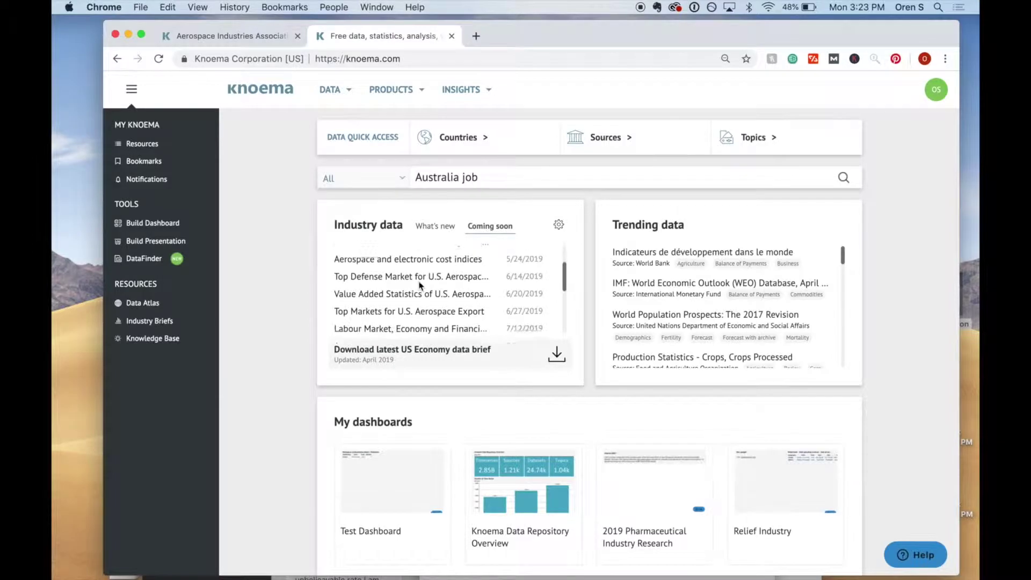
{"action": "scroll", "coordinate": [421, 293], "scroll_direction": "up", "scroll_amount": 5}
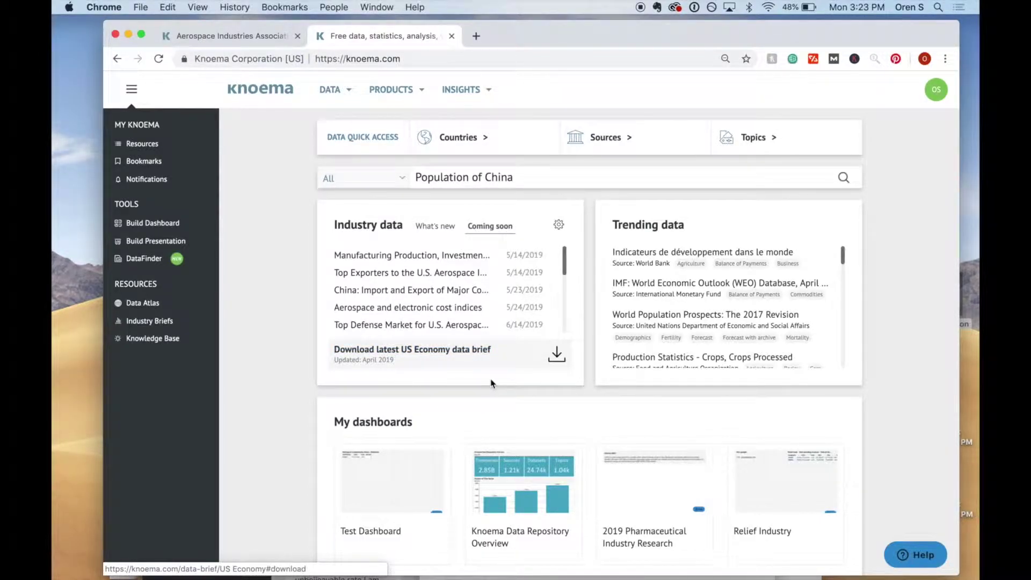
{"action": "scroll", "coordinate": [520, 302], "scroll_direction": "down", "scroll_amount": 2}
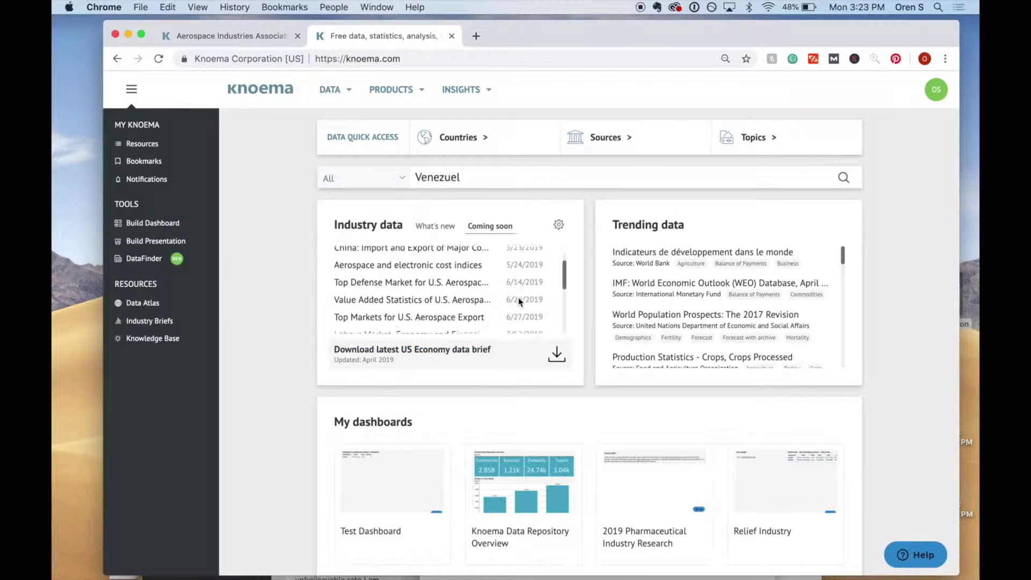
{"action": "scroll", "coordinate": [752, 323], "scroll_direction": "down", "scroll_amount": 2}
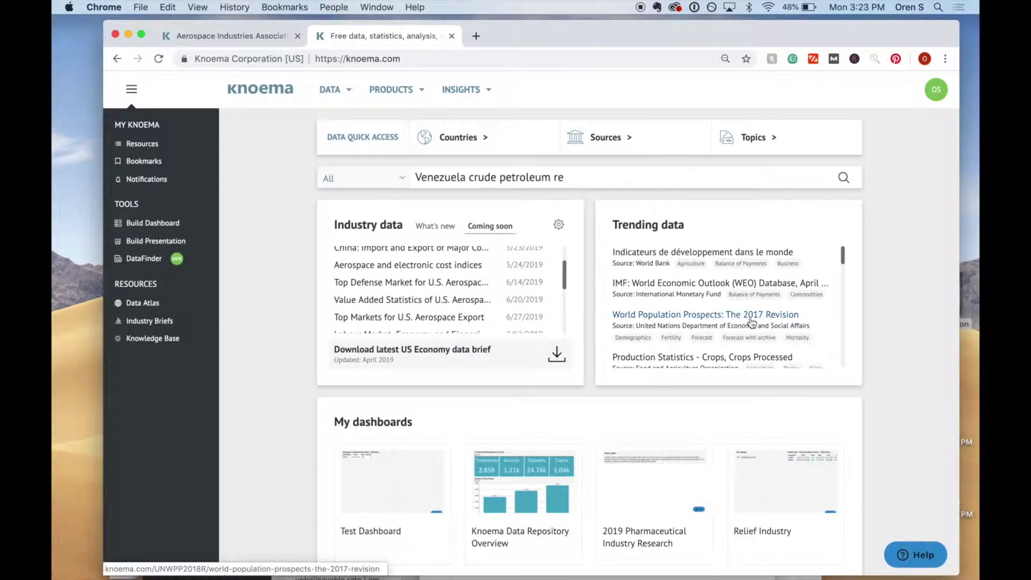
{"action": "scroll", "coordinate": [752, 323], "scroll_direction": "down", "scroll_amount": 5}
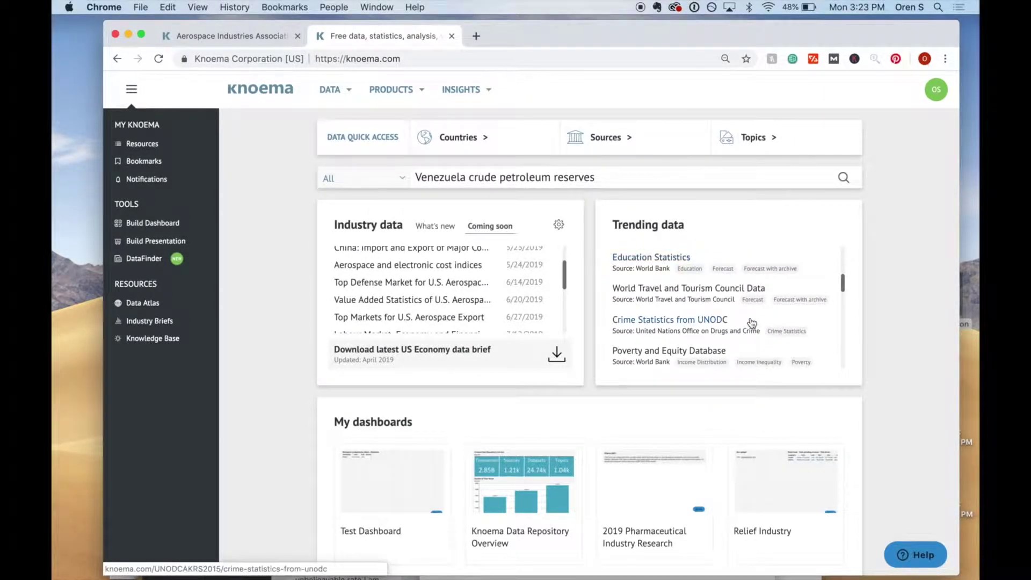
{"action": "scroll", "coordinate": [752, 323], "scroll_direction": "down", "scroll_amount": 2}
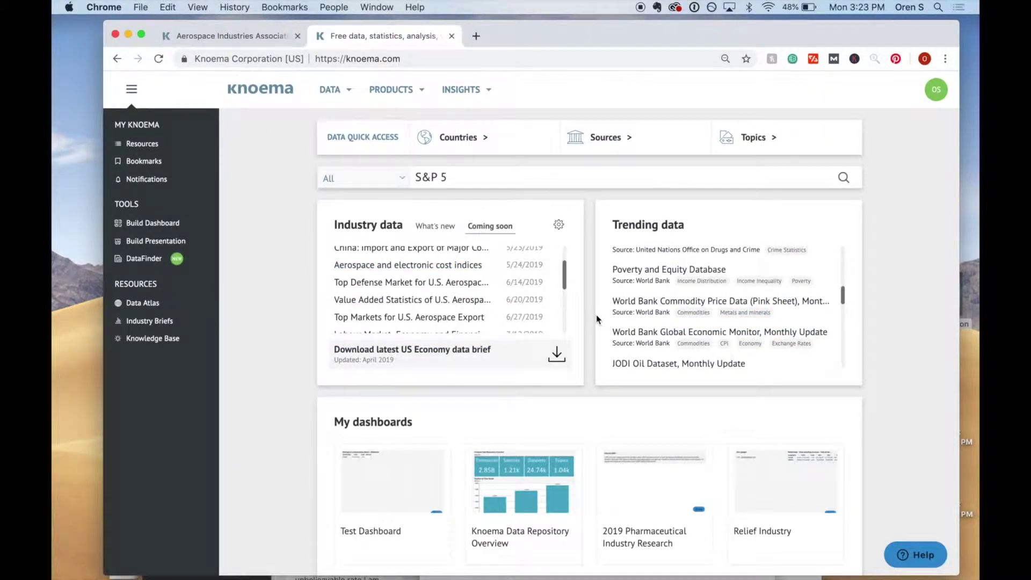
Look over the My dashboards section and the Workflow Tools add-in offer from Microsoft AppSource.
{"action": "scroll", "coordinate": [596, 319], "scroll_direction": "down", "scroll_amount": 5}
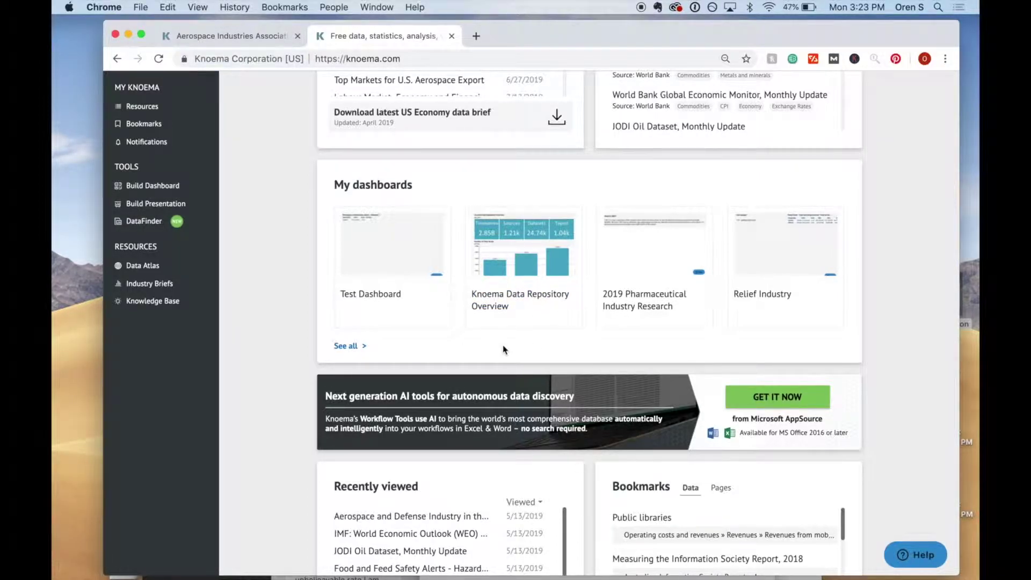
{"action": "scroll", "coordinate": [504, 349], "scroll_direction": "down", "scroll_amount": 2}
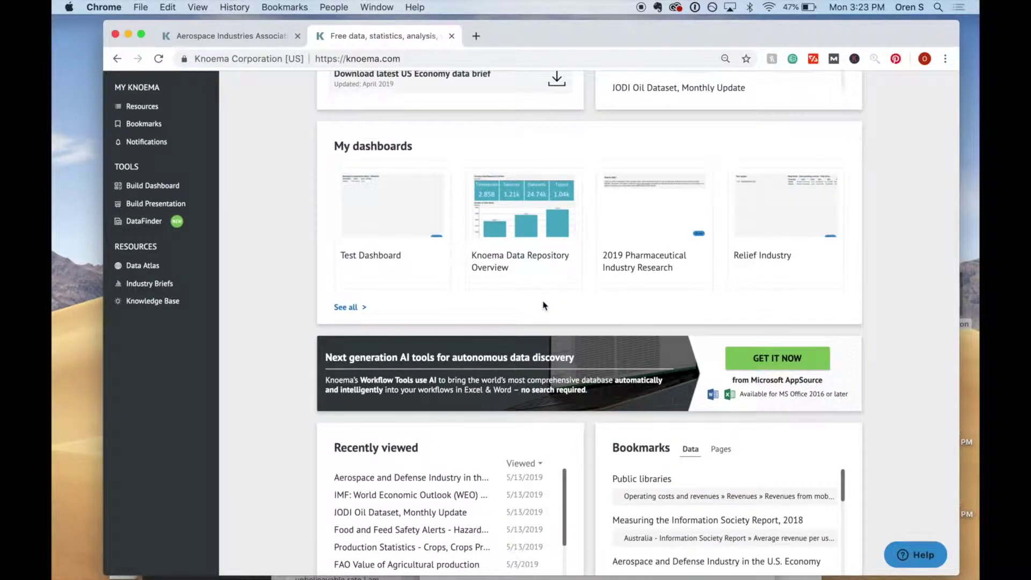
{"action": "scroll", "coordinate": [544, 305], "scroll_direction": "down", "scroll_amount": 8}
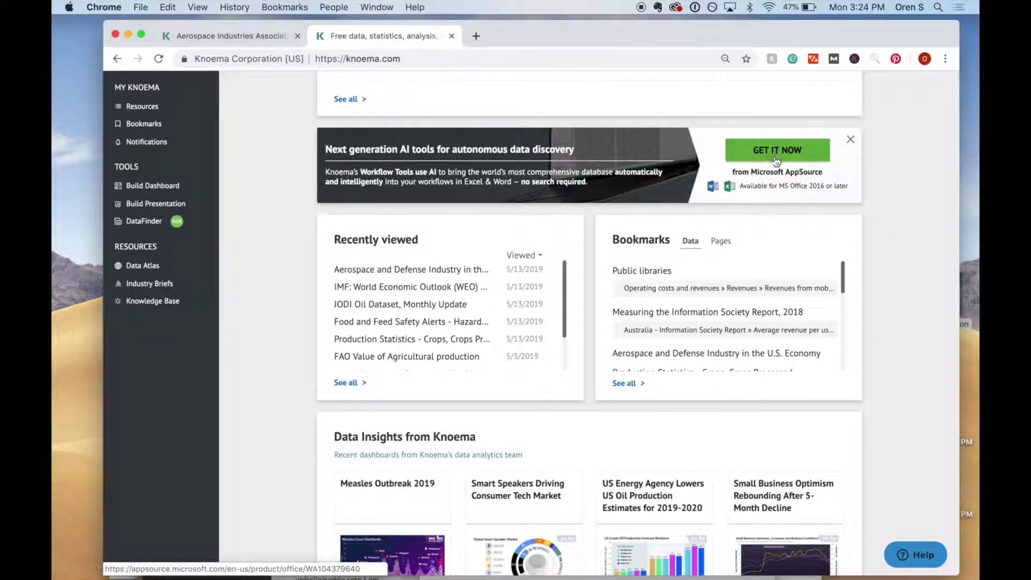
{"action": "scroll", "coordinate": [681, 186], "scroll_direction": "down", "scroll_amount": 3}
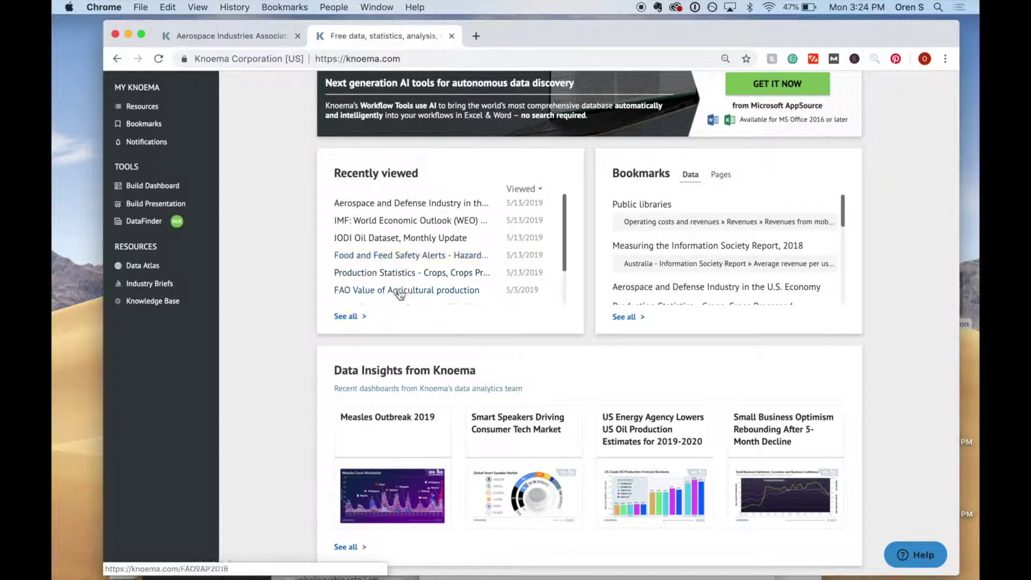
Examine the list of recently viewed datasets on the home page.
{"action": "scroll", "coordinate": [416, 228], "scroll_direction": "down", "scroll_amount": 3}
{"action": "scroll", "coordinate": [408, 242], "scroll_direction": "up", "scroll_amount": 3}
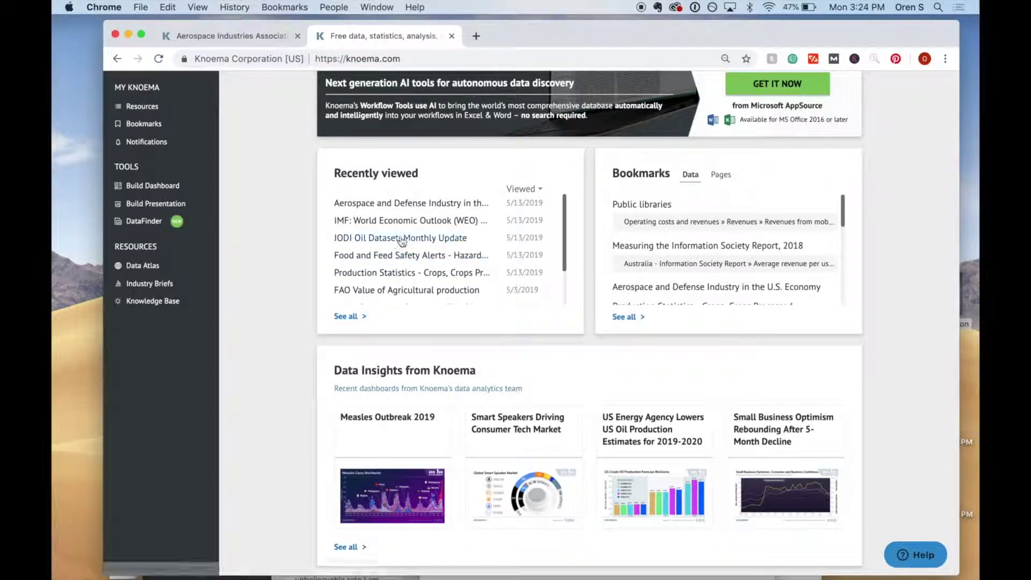
{"action": "scroll", "coordinate": [403, 241], "scroll_direction": "down", "scroll_amount": 3}
{"action": "scroll", "coordinate": [398, 247], "scroll_direction": "up", "scroll_amount": 3}
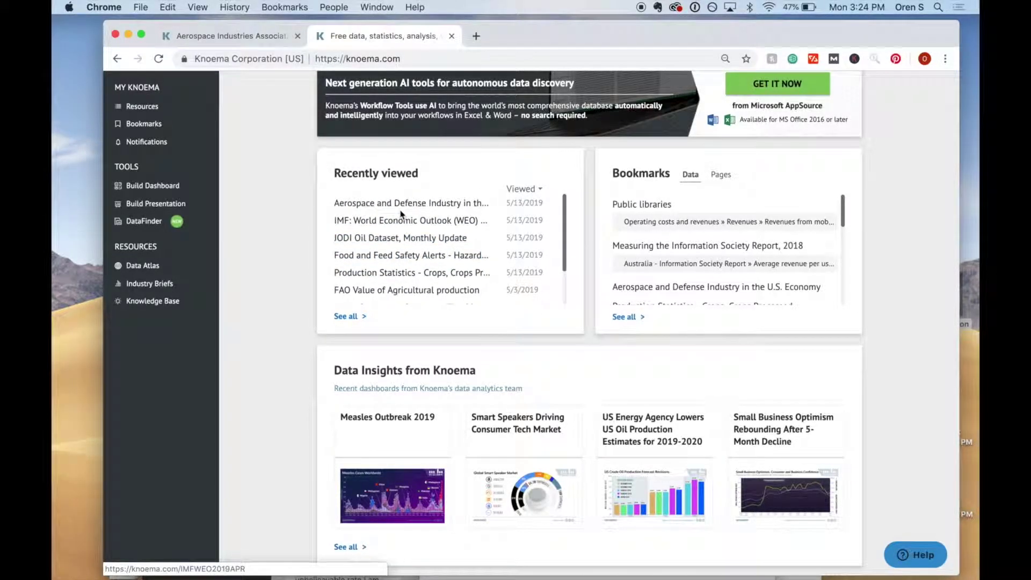
Browse the bookmarked data, check the bookmarked pages, and go back through the data bookmarks to the end of the list.
{"action": "scroll", "coordinate": [654, 237], "scroll_direction": "down", "scroll_amount": 3}
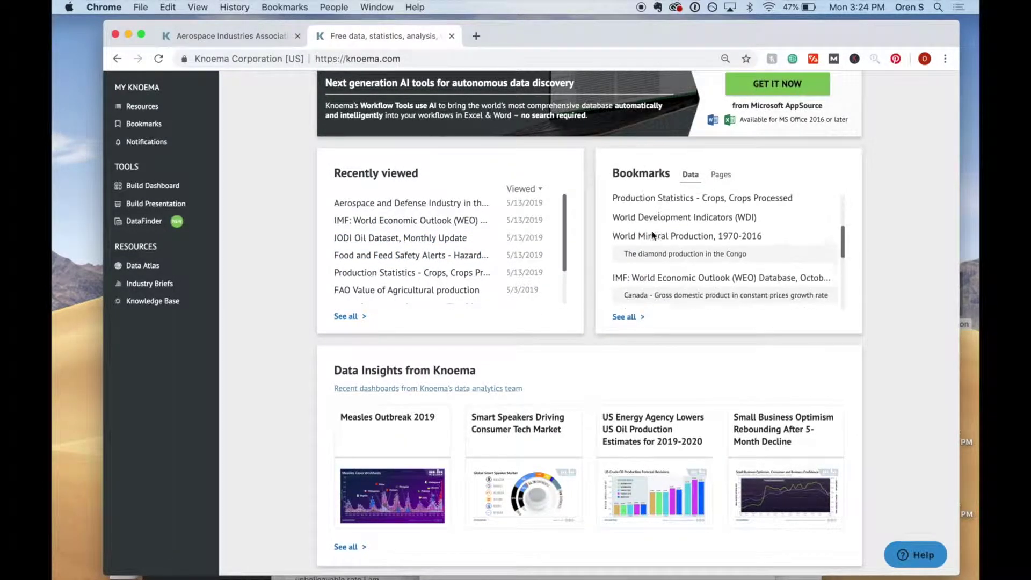
{"action": "scroll", "coordinate": [654, 236], "scroll_direction": "up", "scroll_amount": 3}
{"action": "left_click", "coordinate": [721, 175]}
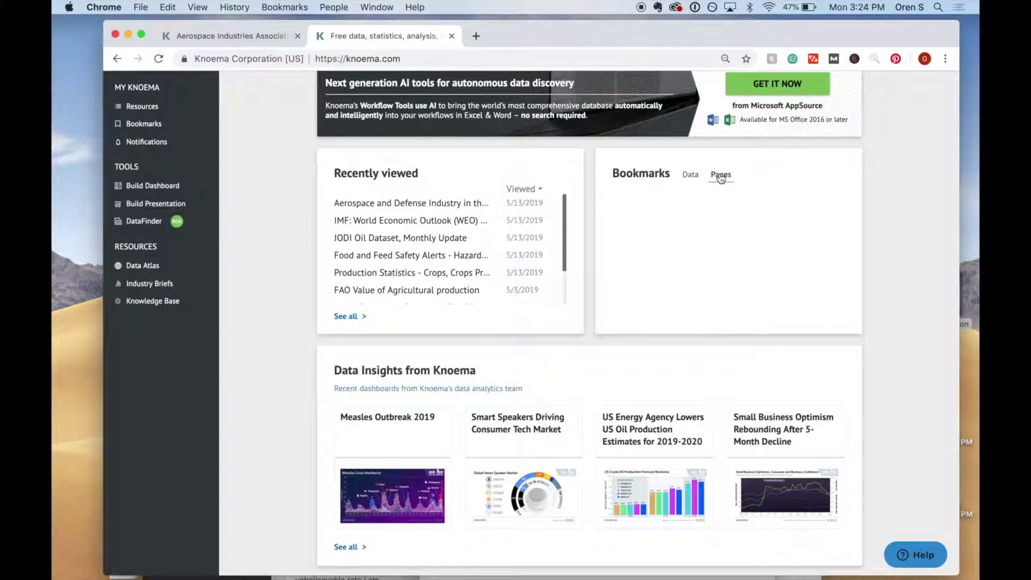
{"action": "left_click", "coordinate": [691, 175]}
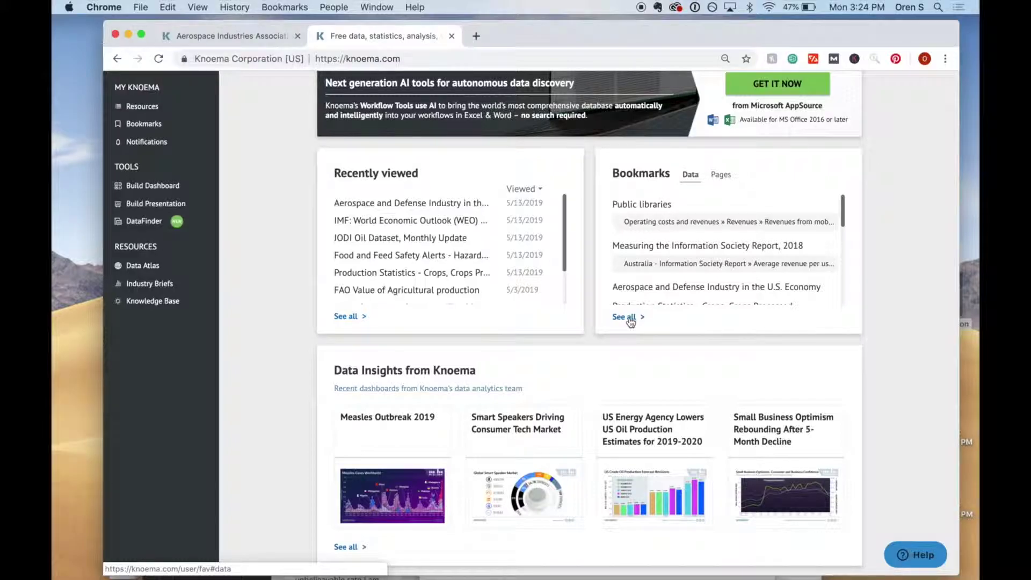
{"action": "scroll", "coordinate": [650, 274], "scroll_direction": "down", "scroll_amount": 10}
Look over the Data Insights from Knoema dashboards and return to the start of the home page.
{"action": "scroll", "coordinate": [627, 420], "scroll_direction": "down", "scroll_amount": 5}
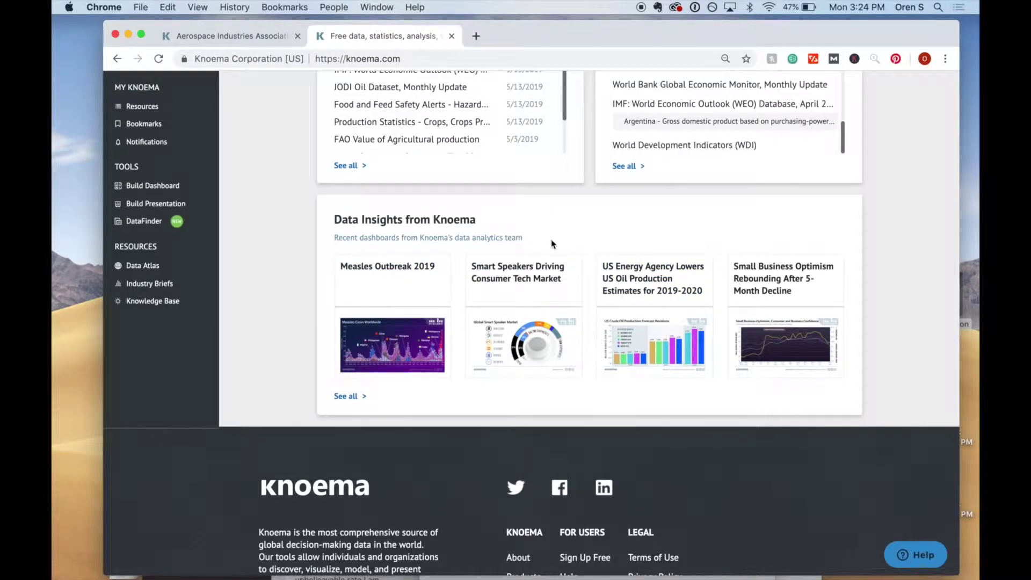
{"action": "scroll", "coordinate": [436, 229], "scroll_direction": "up", "scroll_amount": 13}
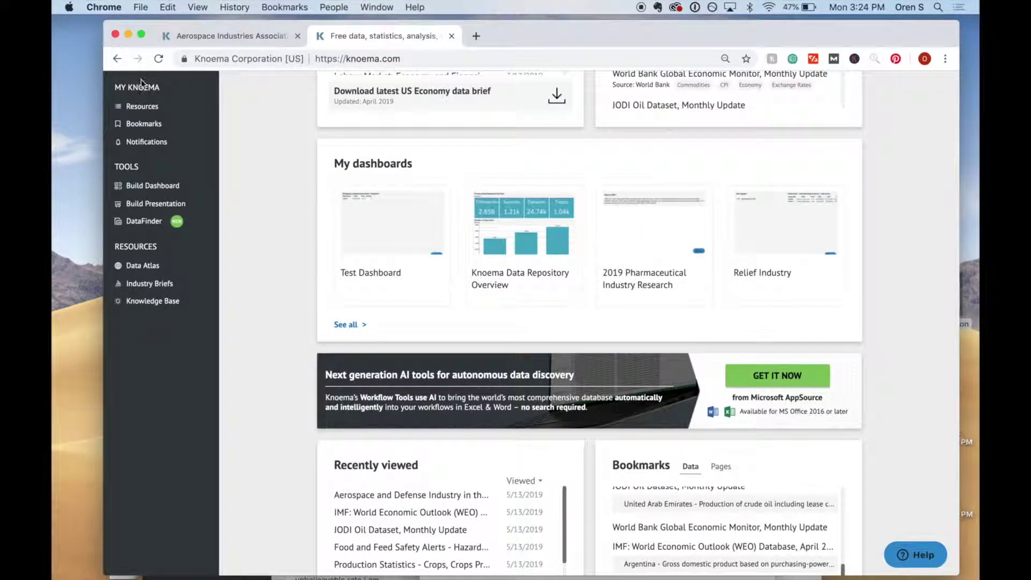
{"action": "scroll", "coordinate": [396, 269], "scroll_direction": "up", "scroll_amount": 8}
{"action": "type", "text": "Algeria passenger aircrafts"}
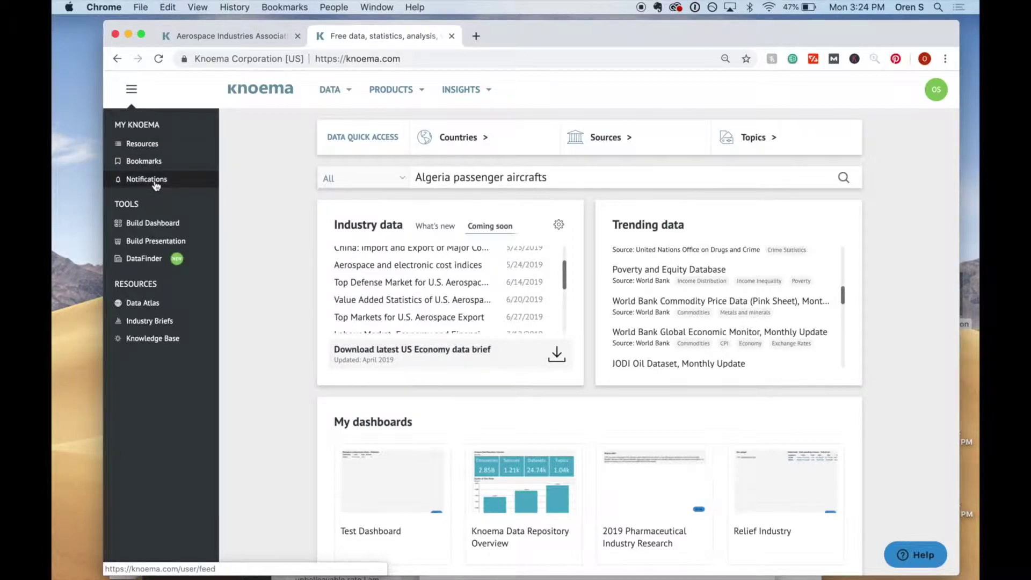
{"action": "key", "text": "alt+BackSpace"}
{"action": "key", "text": "alt+BackSpace"}
{"action": "key", "text": "alt+BackSpace"}
{"action": "type", "text": "NHL statistics"}
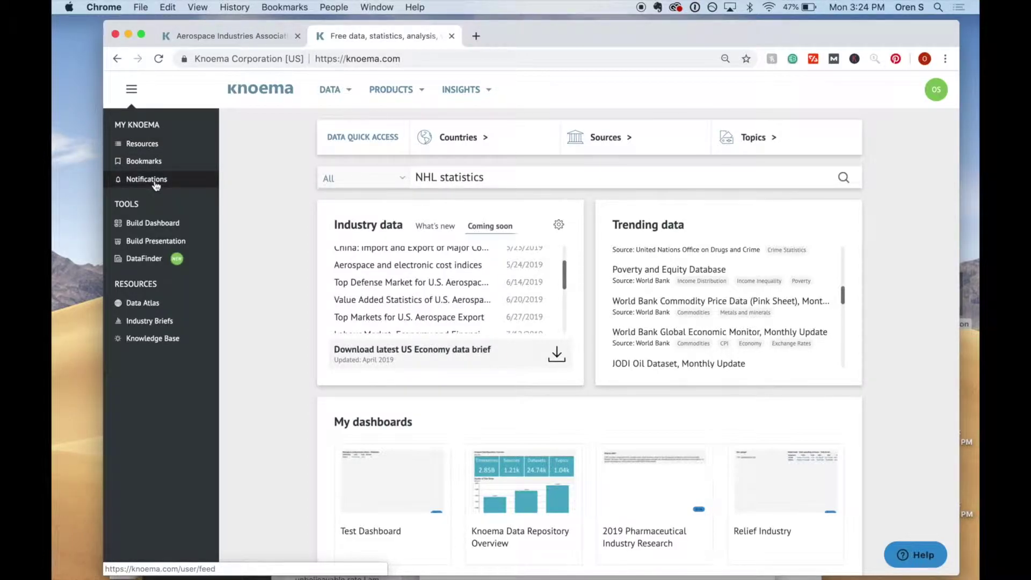
{"action": "key", "text": "alt+BackSpace"}
{"action": "key", "text": "alt+BackSpace"}
{"action": "type", "text": "M"}
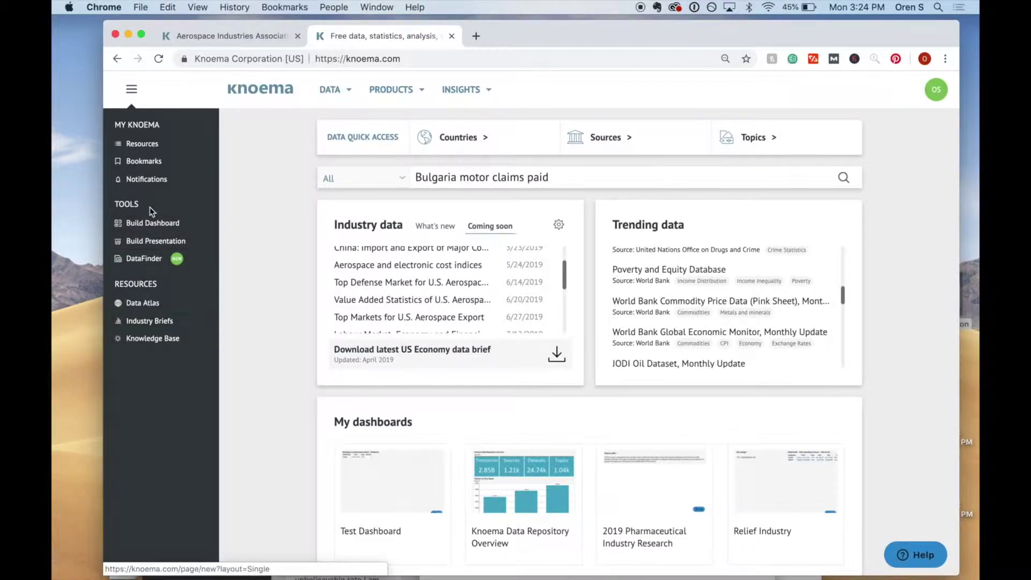
Browse the remaining coming-soon industry releases and skim through the home page sections again.
{"action": "scroll", "coordinate": [429, 317], "scroll_direction": "down", "scroll_amount": 4}
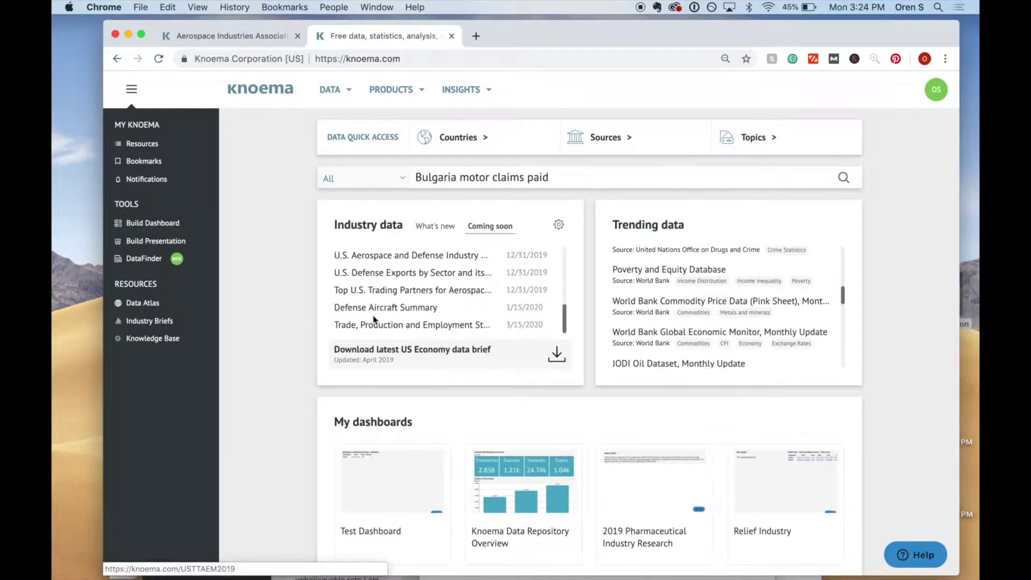
{"action": "scroll", "coordinate": [294, 387], "scroll_direction": "down", "scroll_amount": 10}
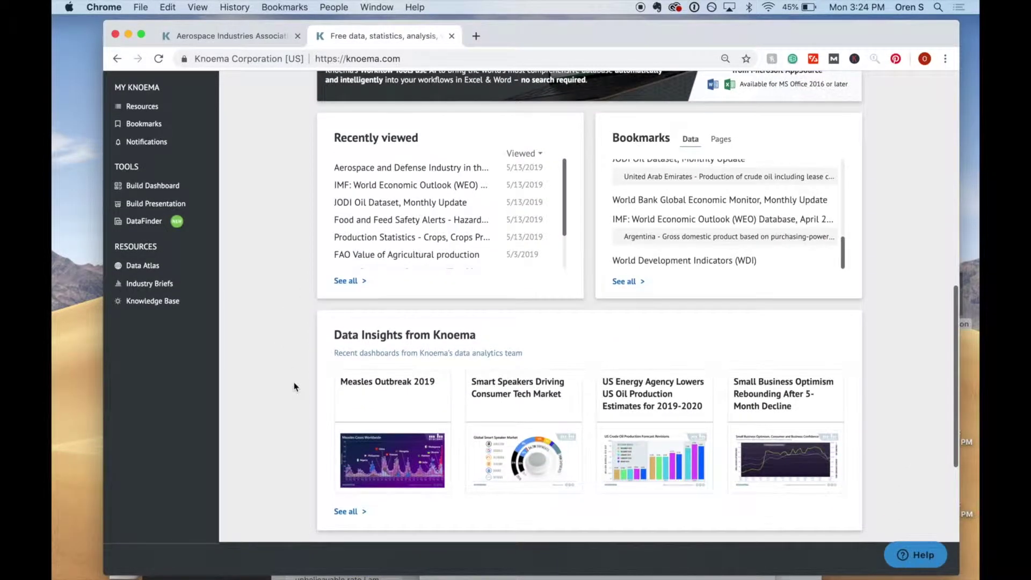
{"action": "scroll", "coordinate": [568, 370], "scroll_direction": "up", "scroll_amount": 10}
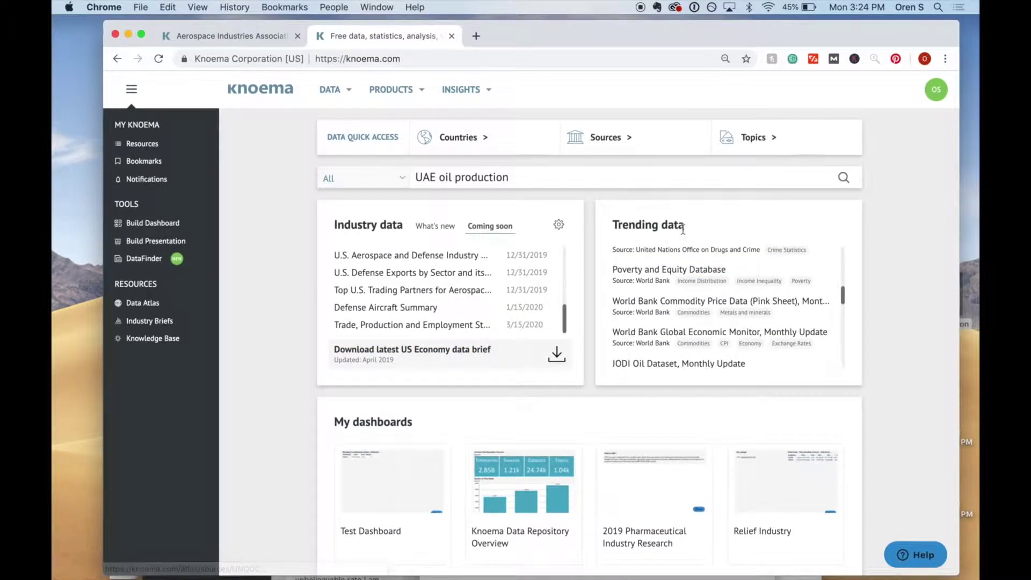
Search all data for "aerospace companies".
{"action": "left_click", "coordinate": [617, 175]}
{"action": "type", "text": "Romania sales of"}
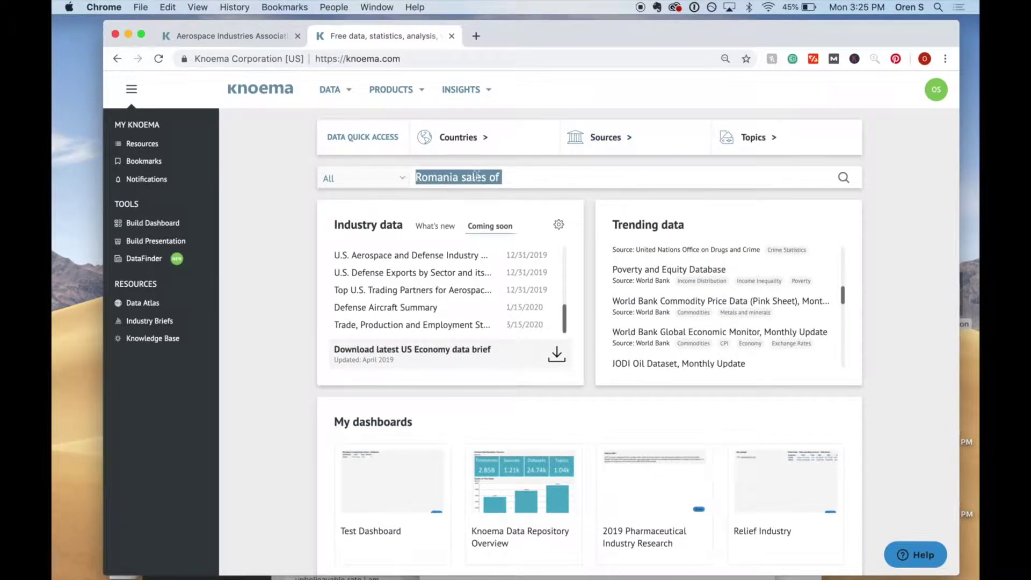
{"action": "left_click", "coordinate": [530, 177]}
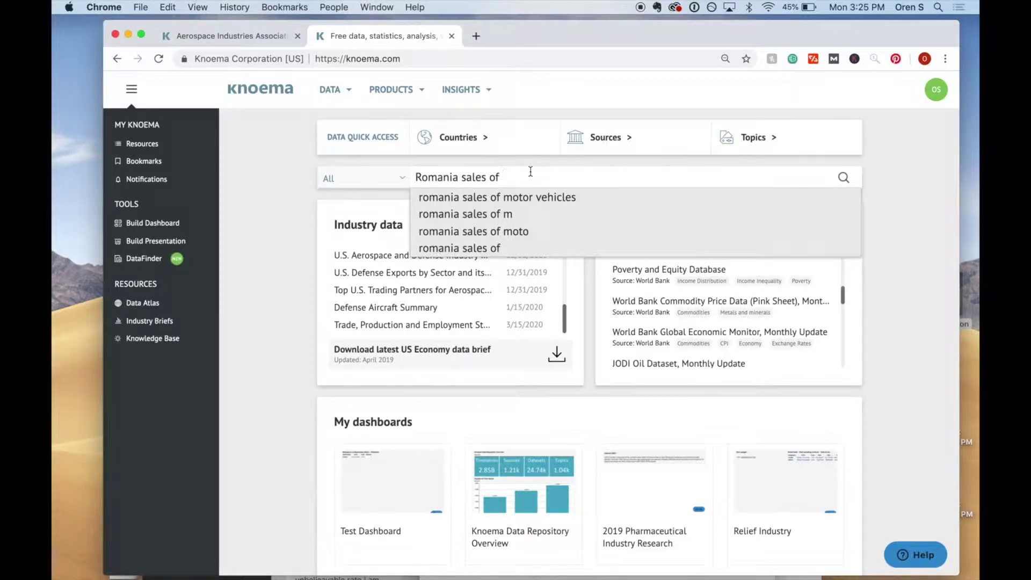
{"action": "key", "text": "super+a"}
{"action": "type", "text": "aerosp"}
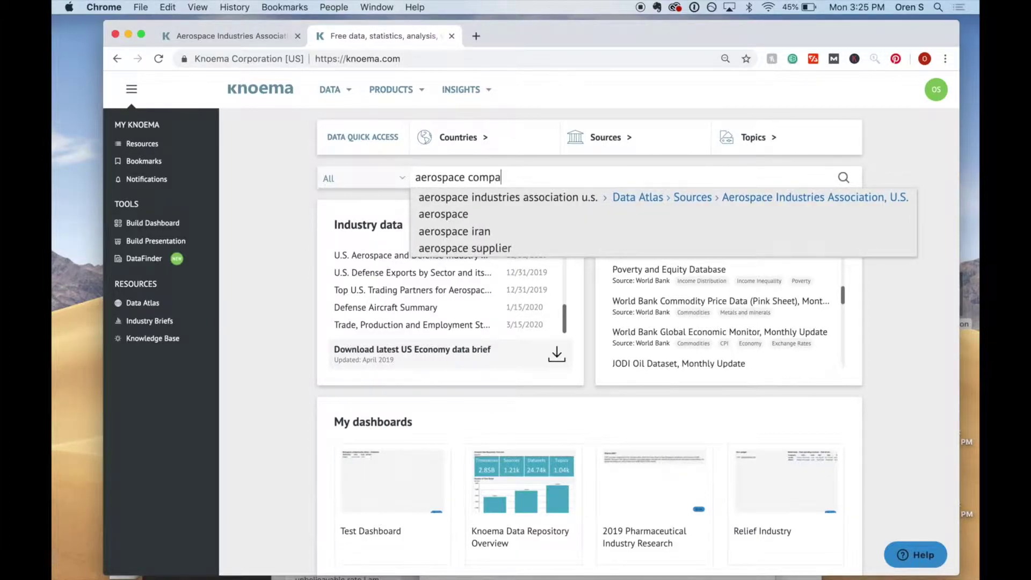
{"action": "type", "text": "ace companies"}
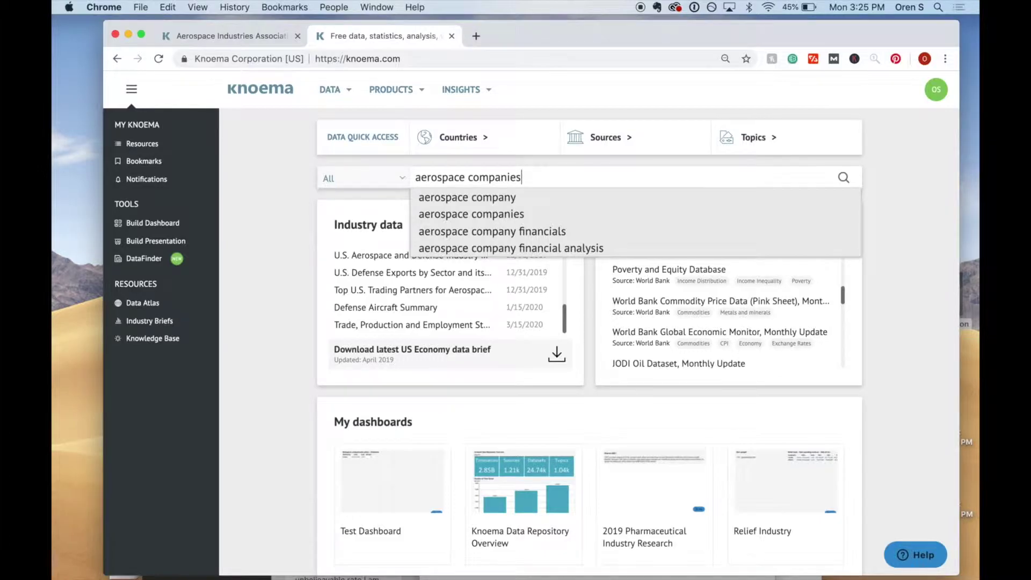
{"action": "key", "text": "Return"}
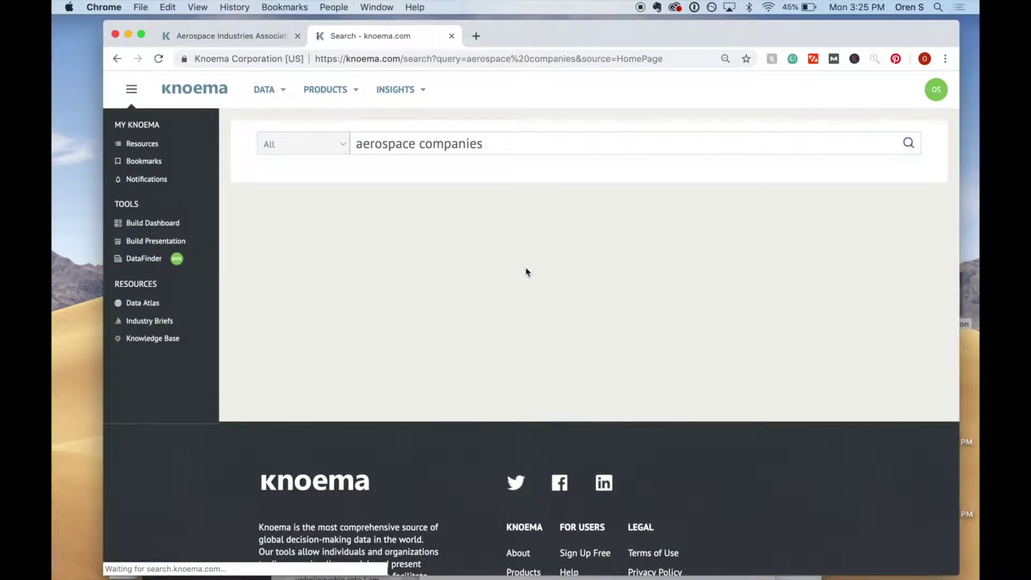
Skim the time series, visualizations and datasets found for aerospace companies.
{"action": "scroll", "coordinate": [524, 277], "scroll_direction": "down", "scroll_amount": 10}
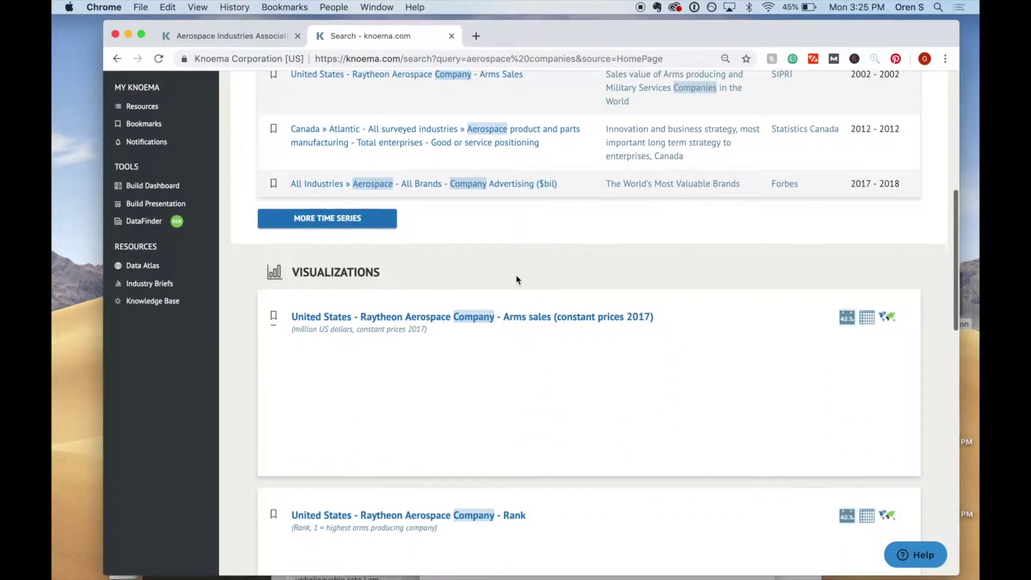
{"action": "scroll", "coordinate": [517, 279], "scroll_direction": "down", "scroll_amount": 15}
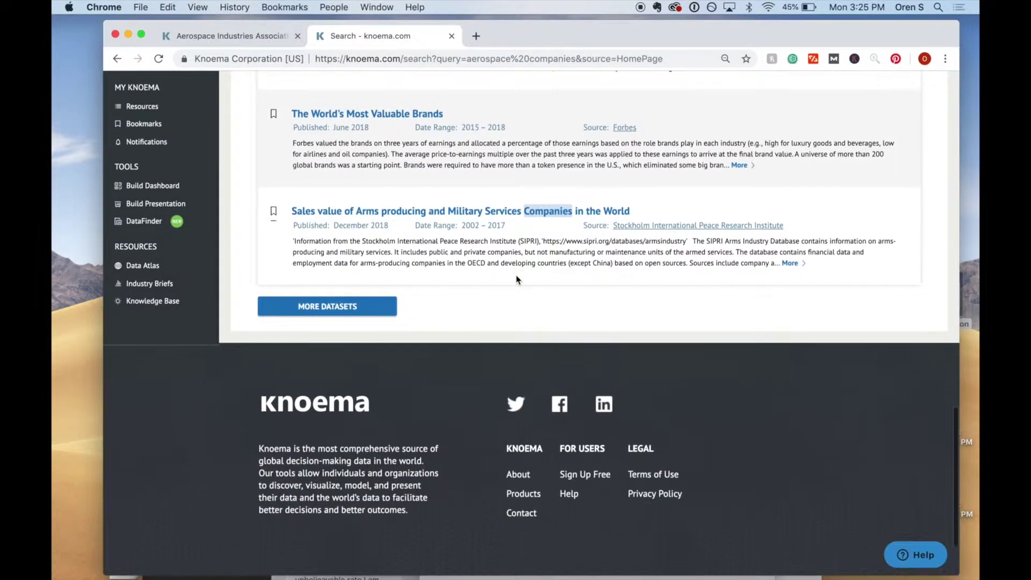
{"action": "scroll", "coordinate": [517, 279], "scroll_direction": "up", "scroll_amount": 20}
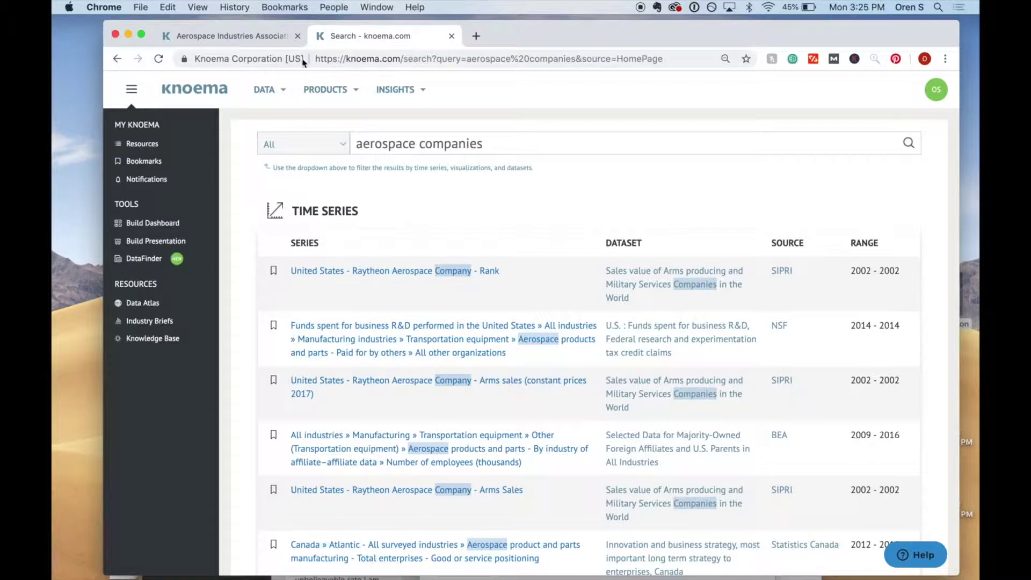
Open the help message form at its "How can we help you?" field and close it without sending a message.
{"action": "left_click", "coordinate": [915, 552]}
{"action": "left_click", "coordinate": [852, 429]}
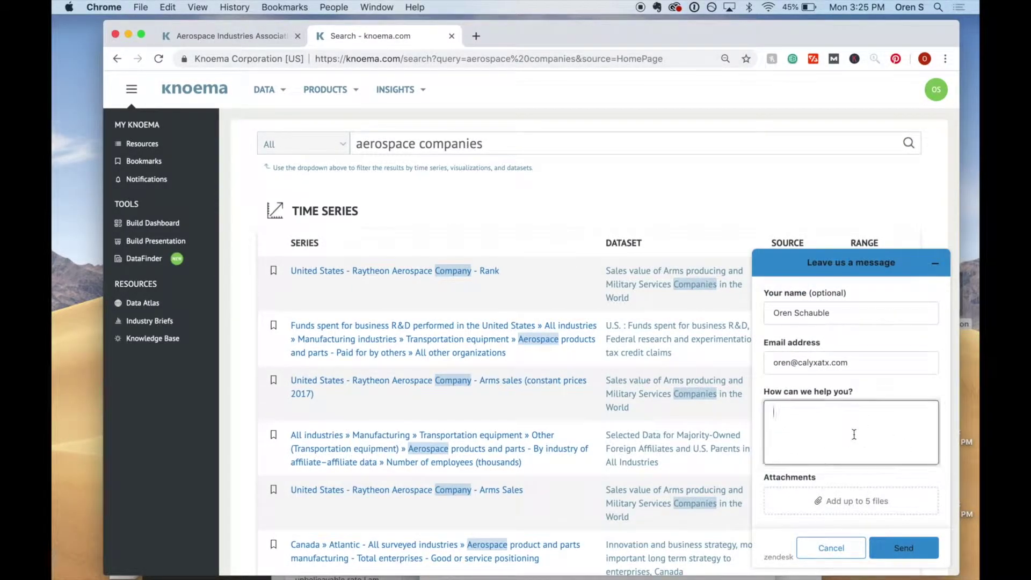
{"action": "left_click", "coordinate": [939, 266]}
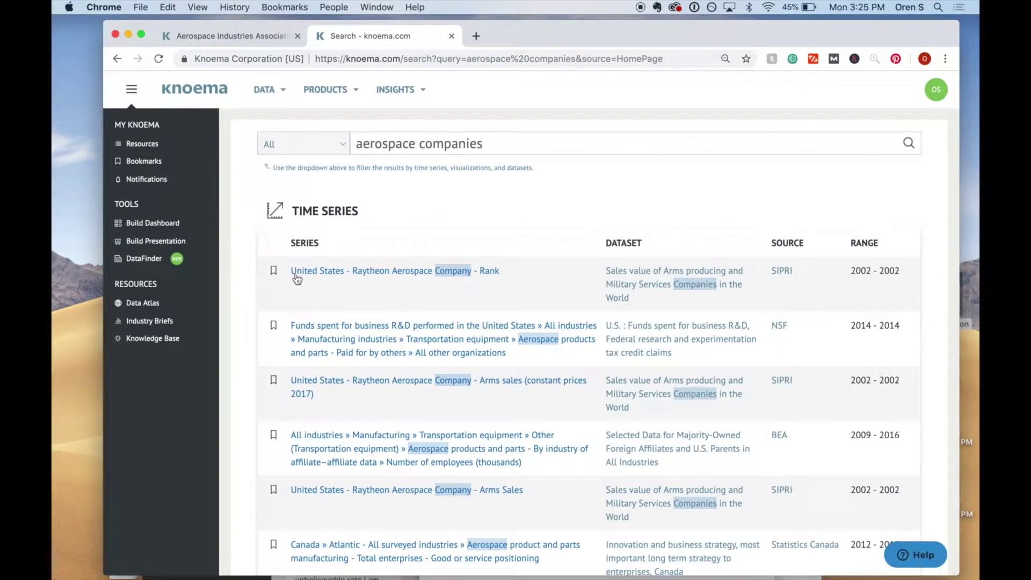
Open the Knowledge Base to view its user guides, and return to the aerospace companies search results.
{"action": "left_click", "coordinate": [155, 339]}
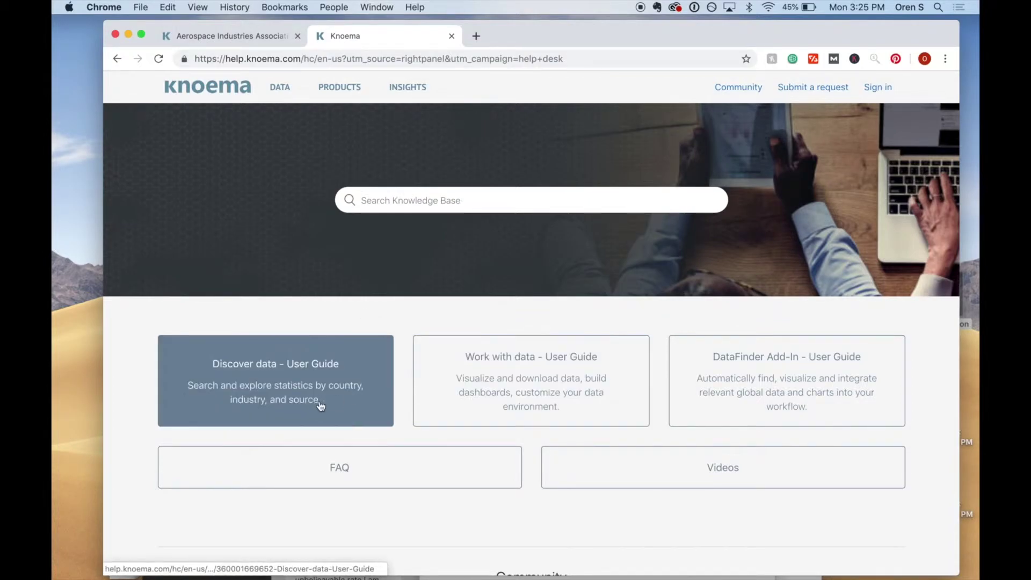
{"action": "left_click", "coordinate": [116, 60]}
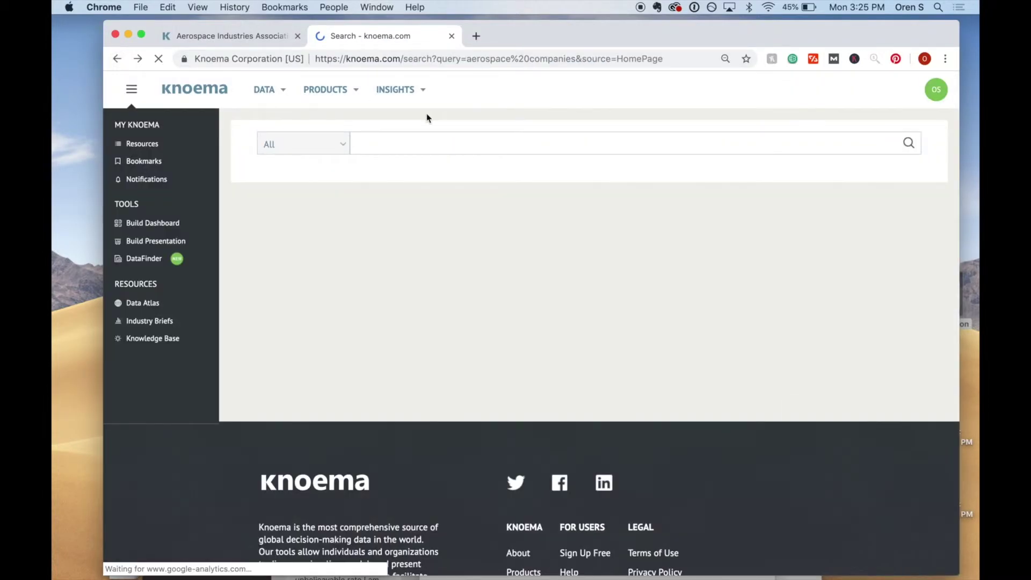